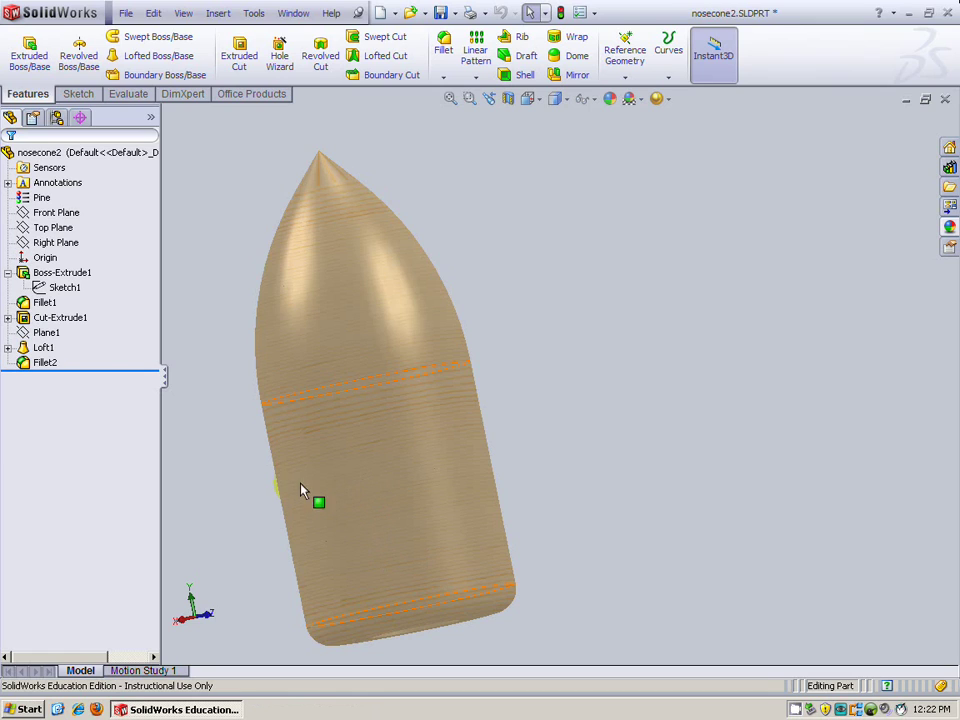
# Open the nose cone's Sketch1 for editing and orbit to view its ⌀.8750 circle.
pyautogui.click(129, 307)
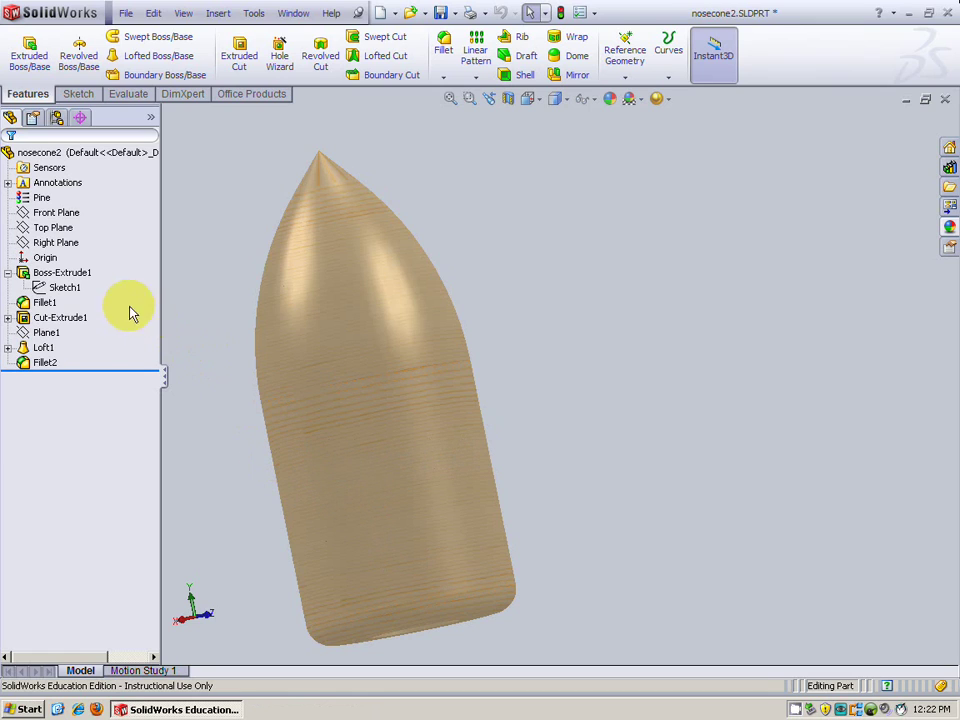
pyautogui.rightClick(72, 292)
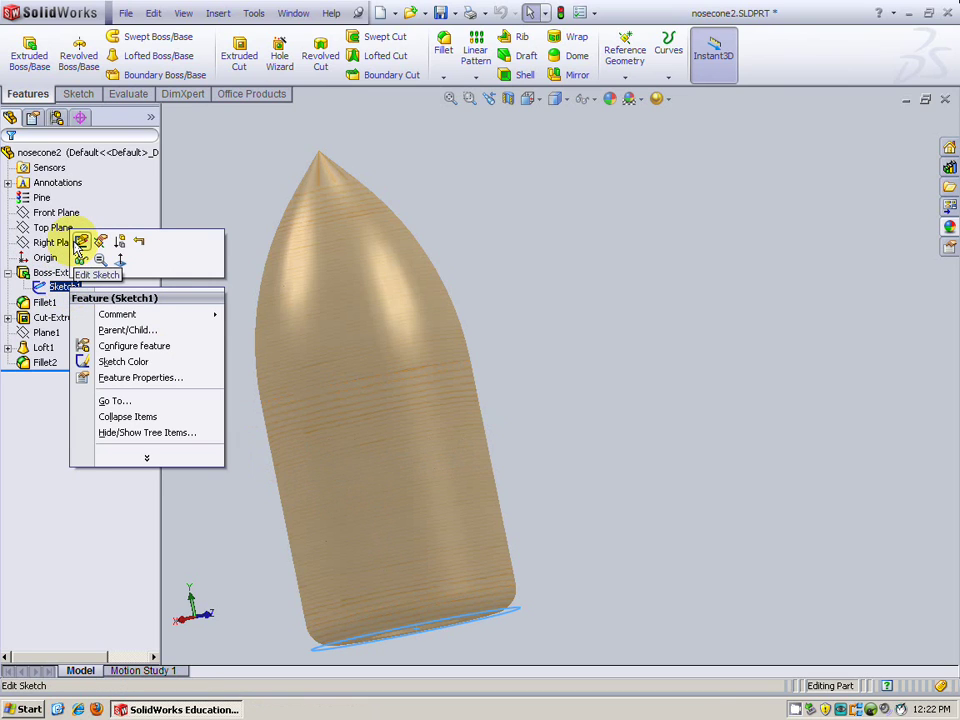
pyautogui.click(80, 243)
pyautogui.moveTo(300, 486)
pyautogui.mouseDown(button='middle')
pyautogui.moveTo(498, 613)
pyautogui.moveTo(534, 561)
pyautogui.moveTo(534, 611)
pyautogui.moveTo(569, 543)
pyautogui.mouseUp(button='middle')
pyautogui.scroll(3, 498, 613)
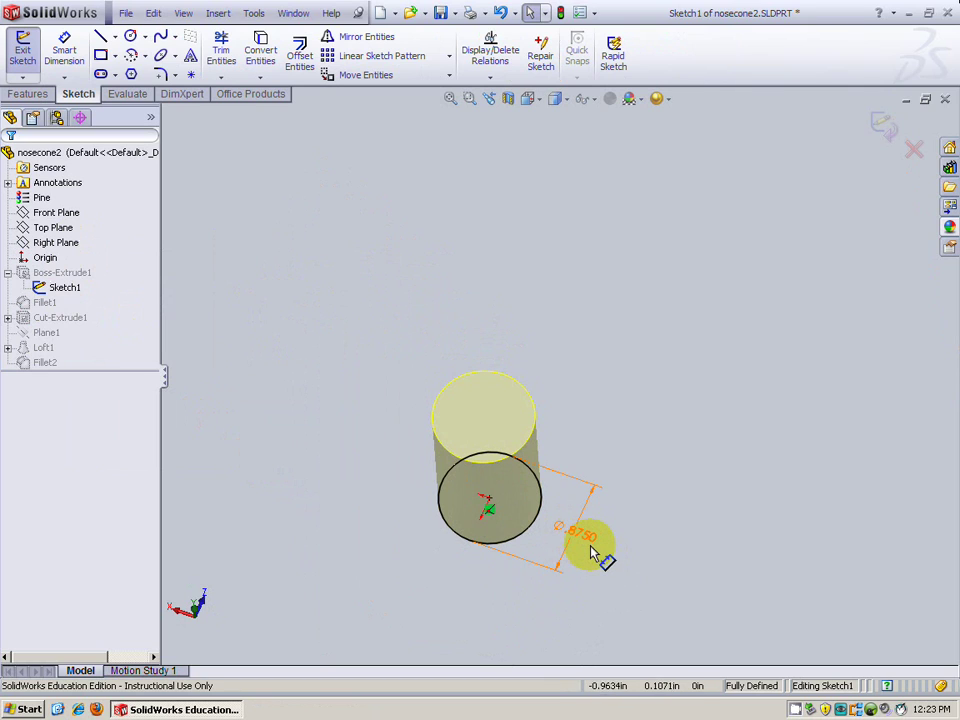
# Discard the changes to the nose cone sketch, restoring the model.
pyautogui.click(913, 150)
pyautogui.click(231, 280)
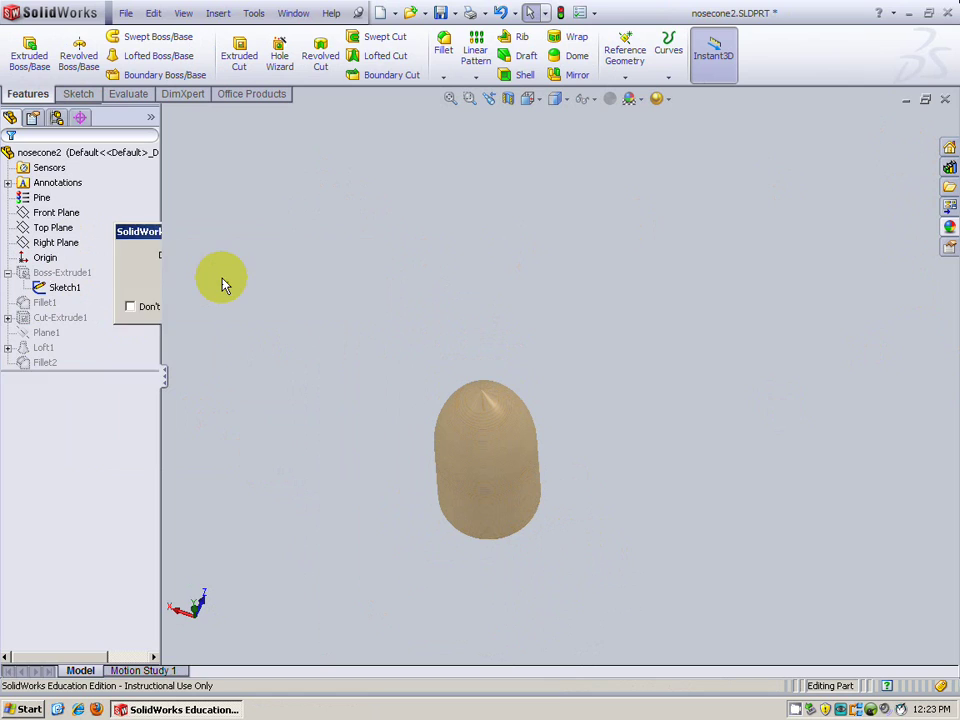
pyautogui.moveTo(389, 475); pyautogui.dragTo(384, 366, button='middle')
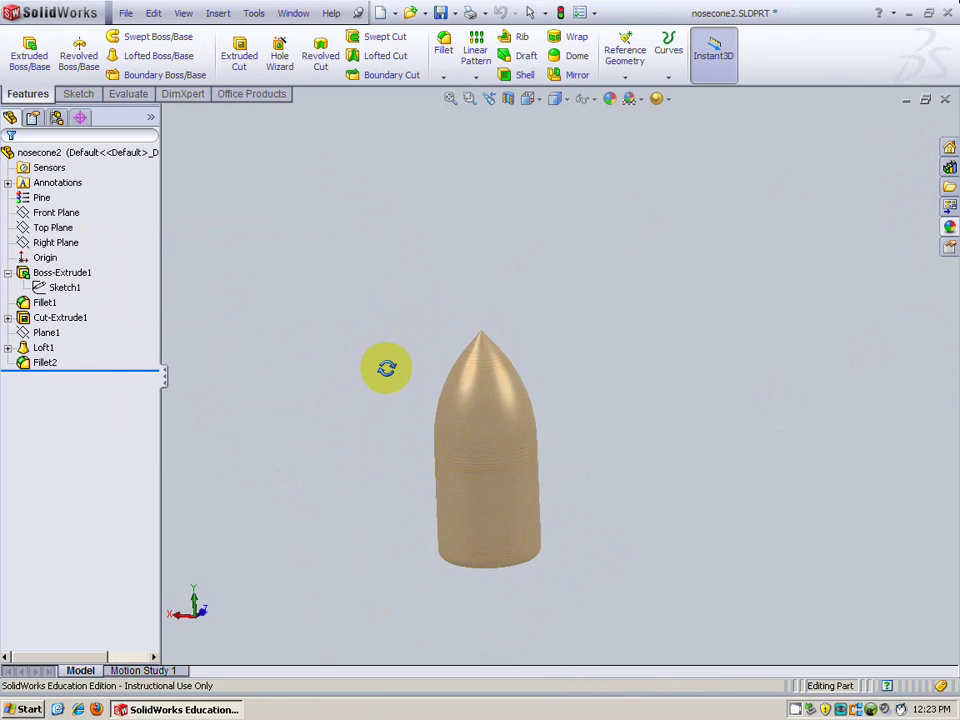
# Minimize nosecone2 and create a new blank part document.
pyautogui.click(906, 99)
pyautogui.click(125, 13)
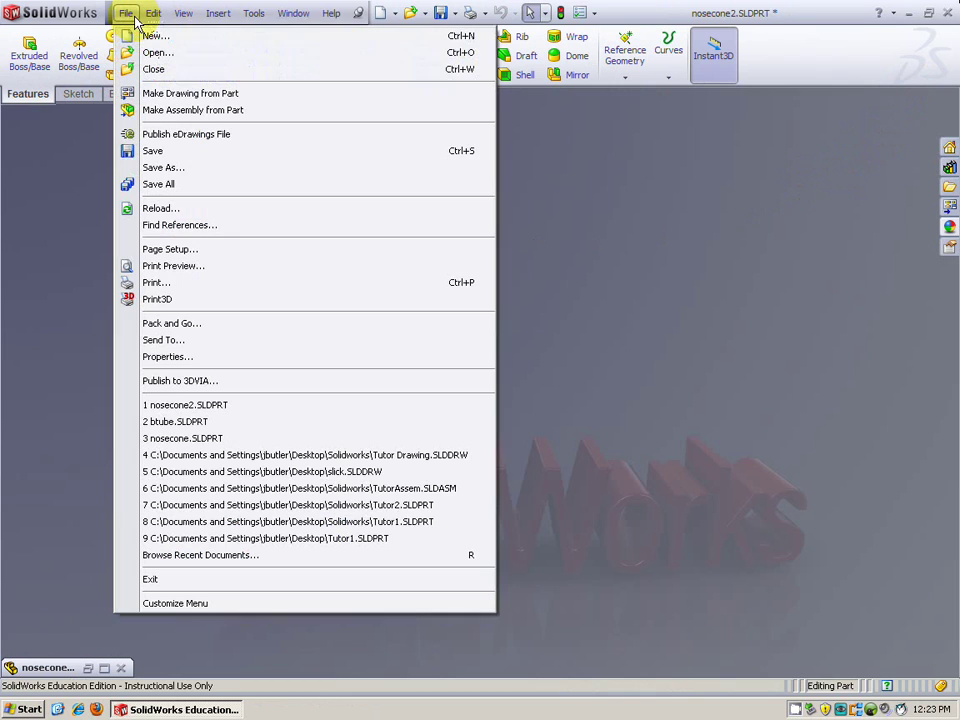
pyautogui.click(140, 36)
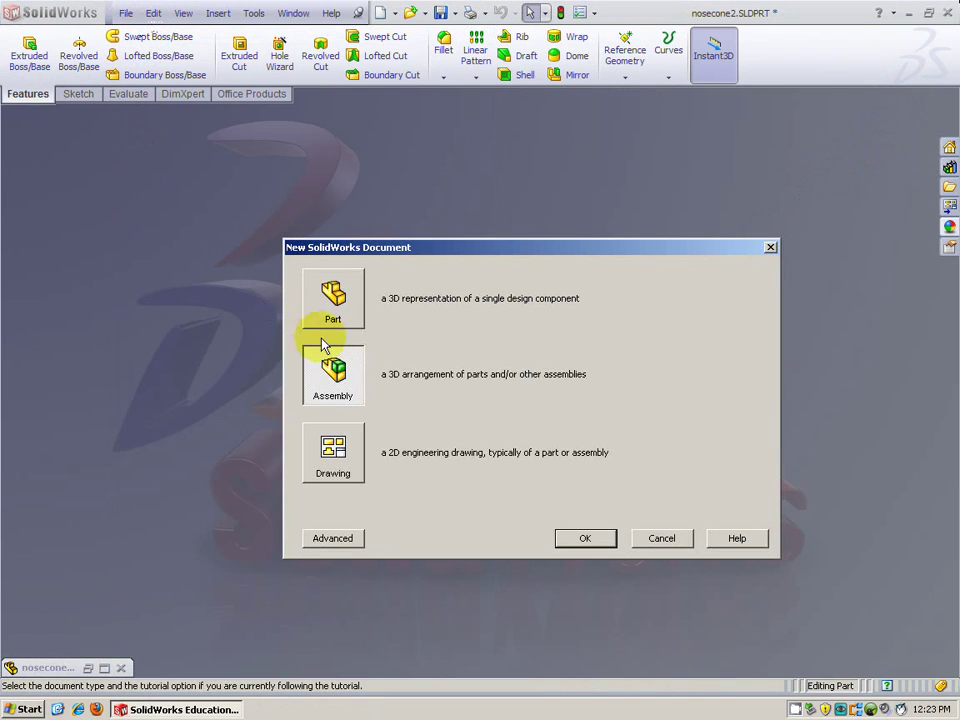
pyautogui.click(353, 321)
pyautogui.doubleClick(351, 322)
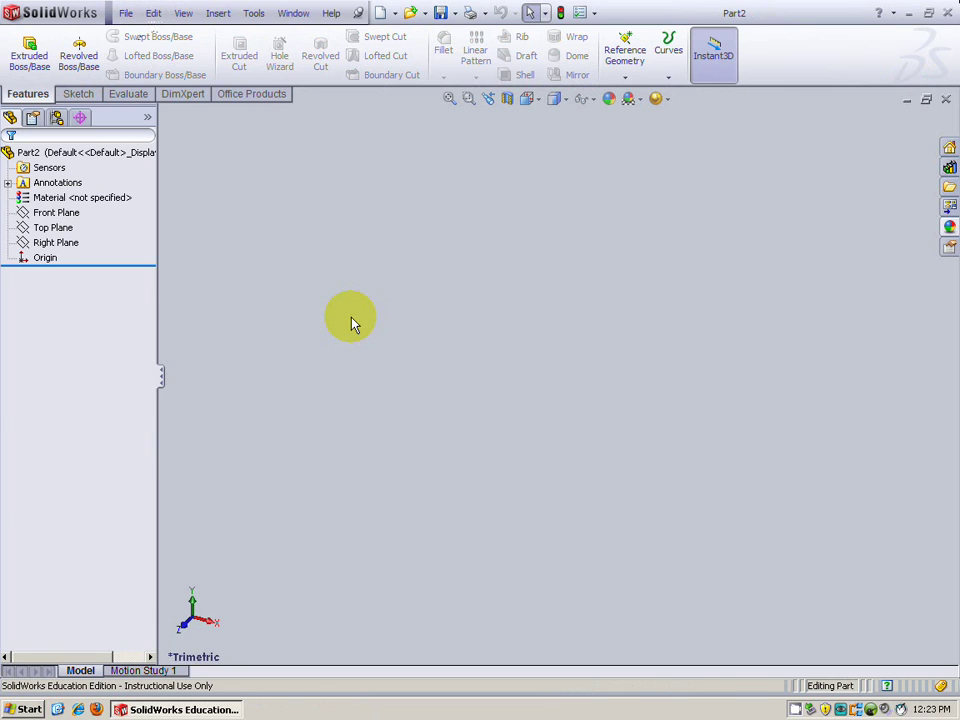
# Start a new sketch on the Top Plane.
pyautogui.click(78, 93)
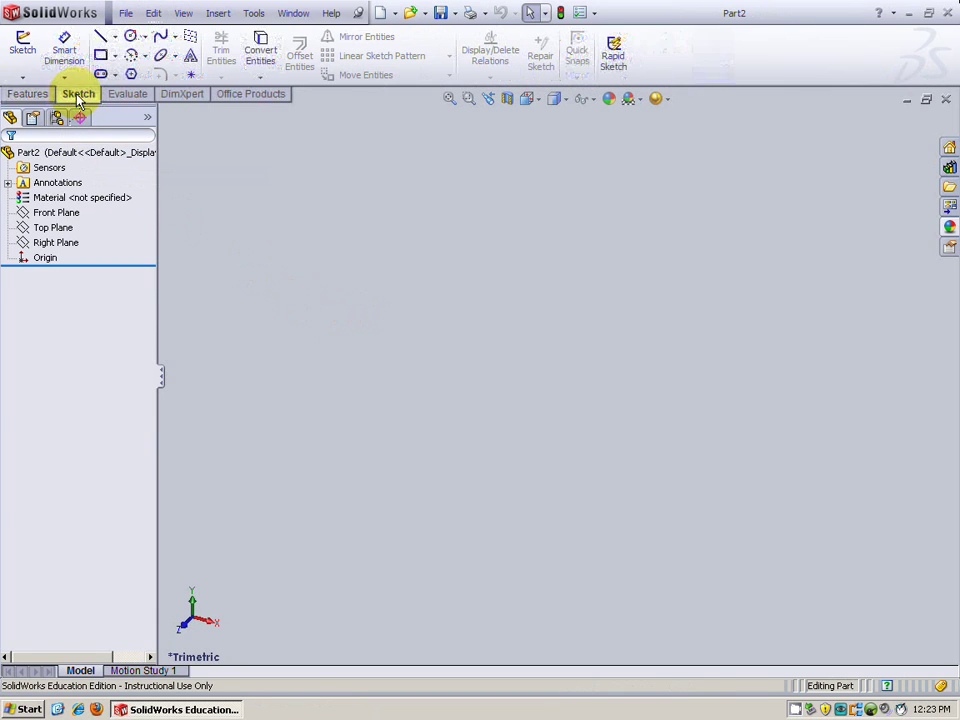
pyautogui.click(20, 45)
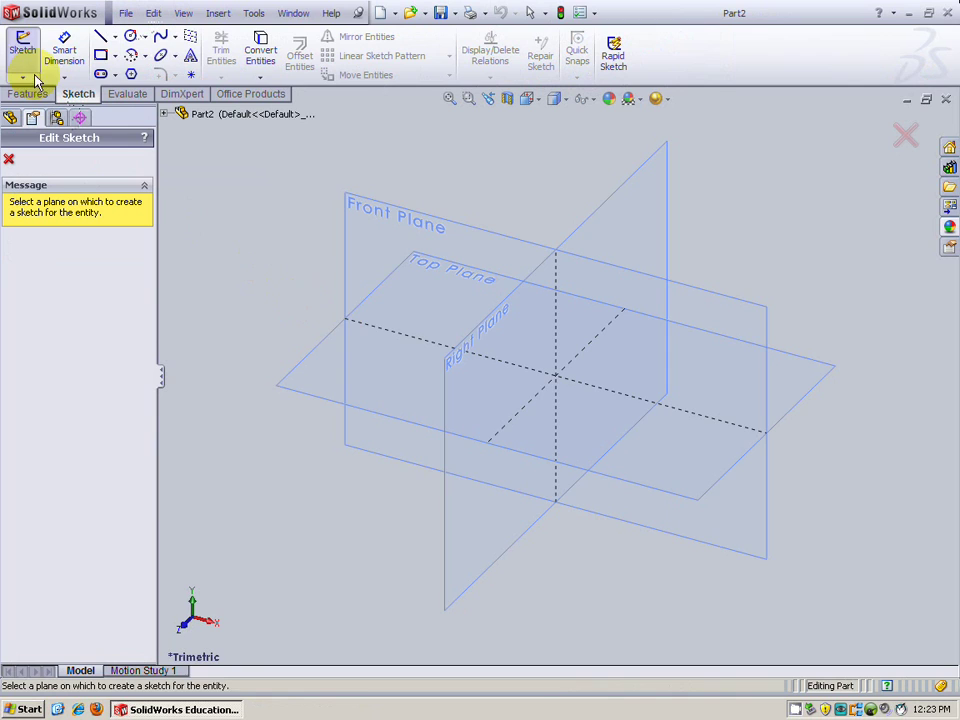
pyautogui.click(397, 414)
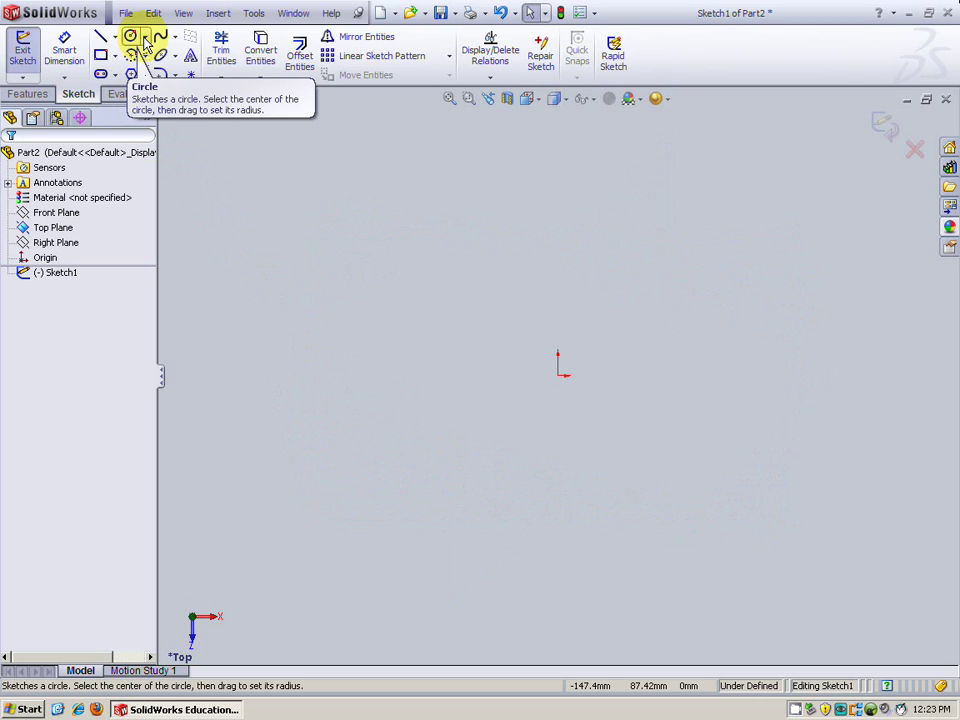
# Draw a centre-radius circle centred on the origin, roughly 25.57 mm radius.
pyautogui.click(145, 37)
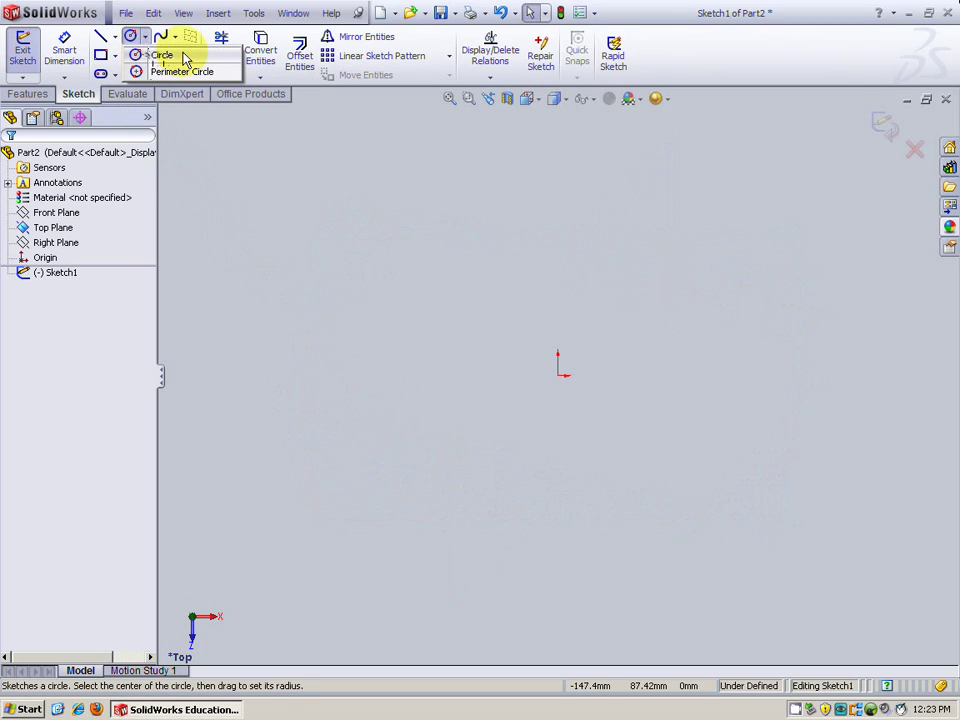
pyautogui.click(185, 57)
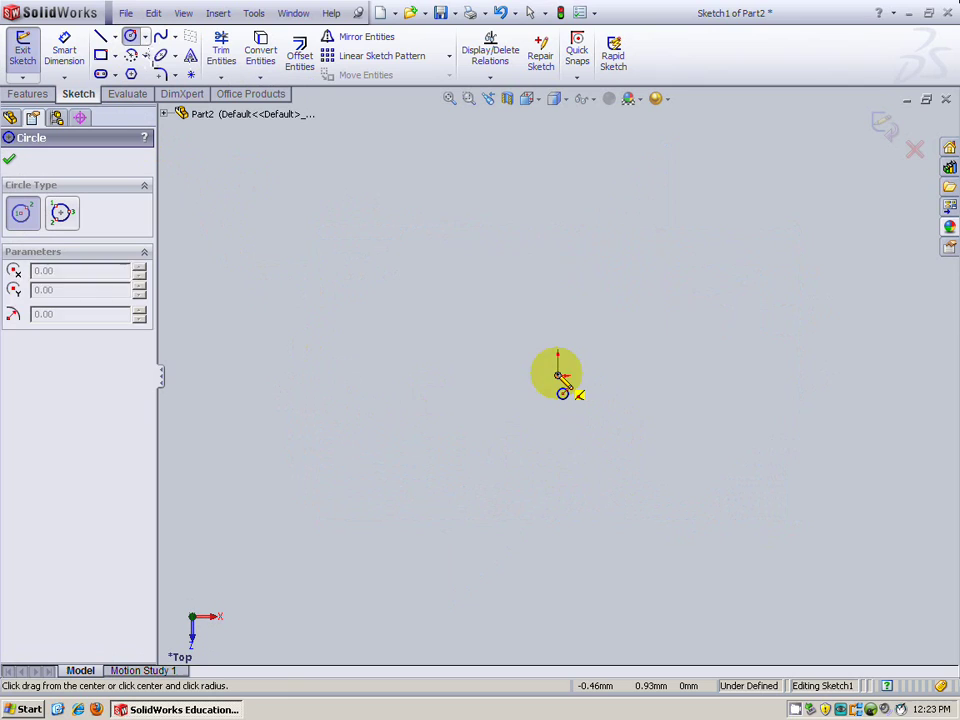
pyautogui.click(557, 375)
pyautogui.click(489, 375)
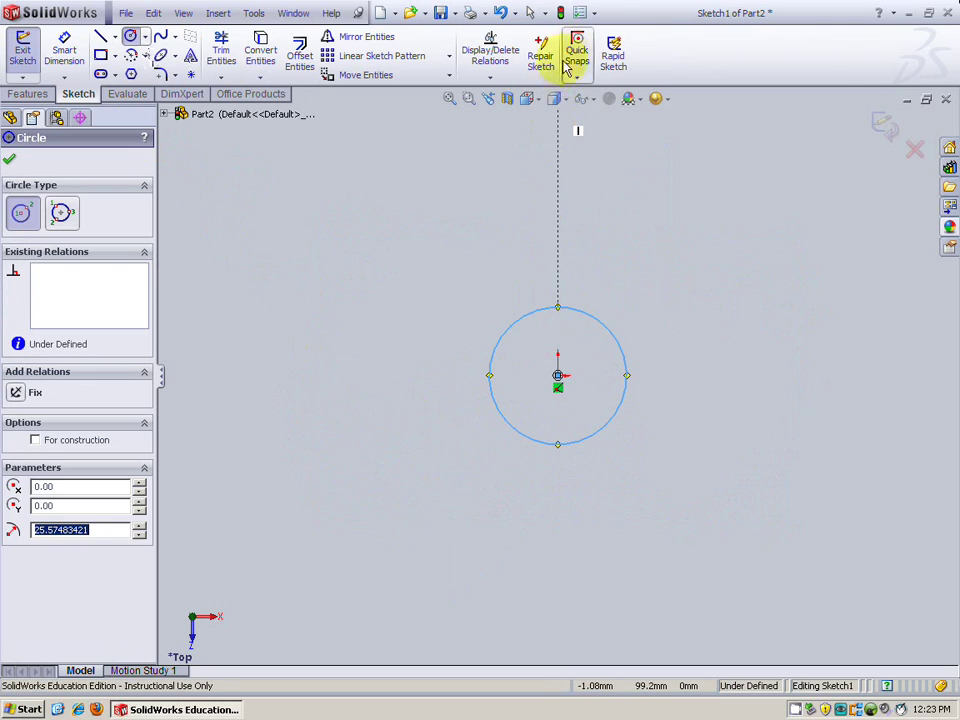
pyautogui.click(594, 12)
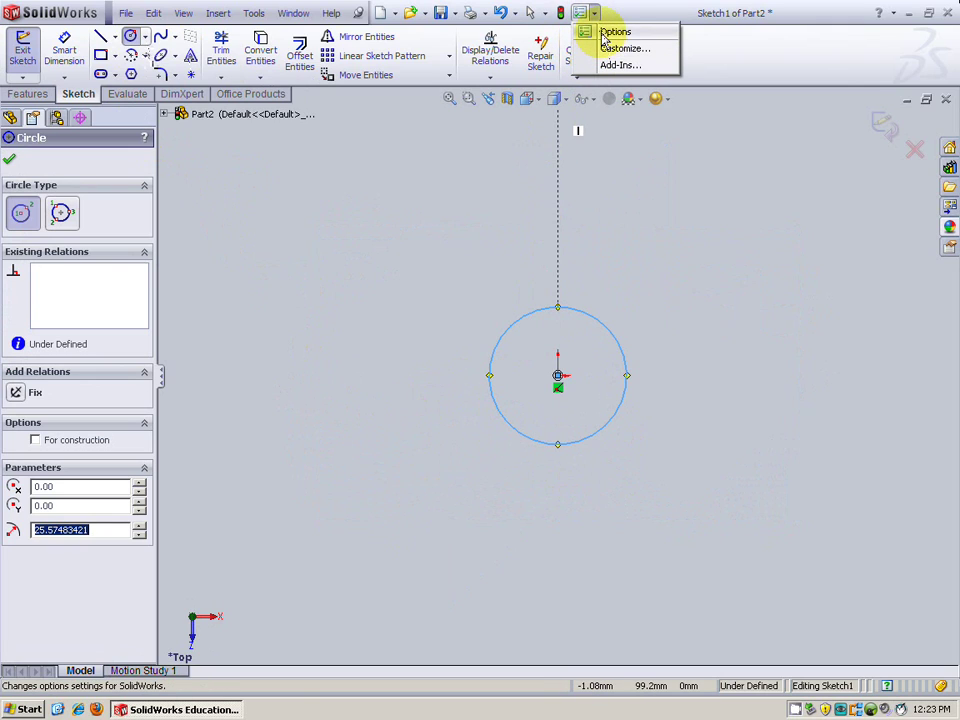
# Set the document units to IPS with lengths shown to four decimals (.1234).
pyautogui.click(662, 36)
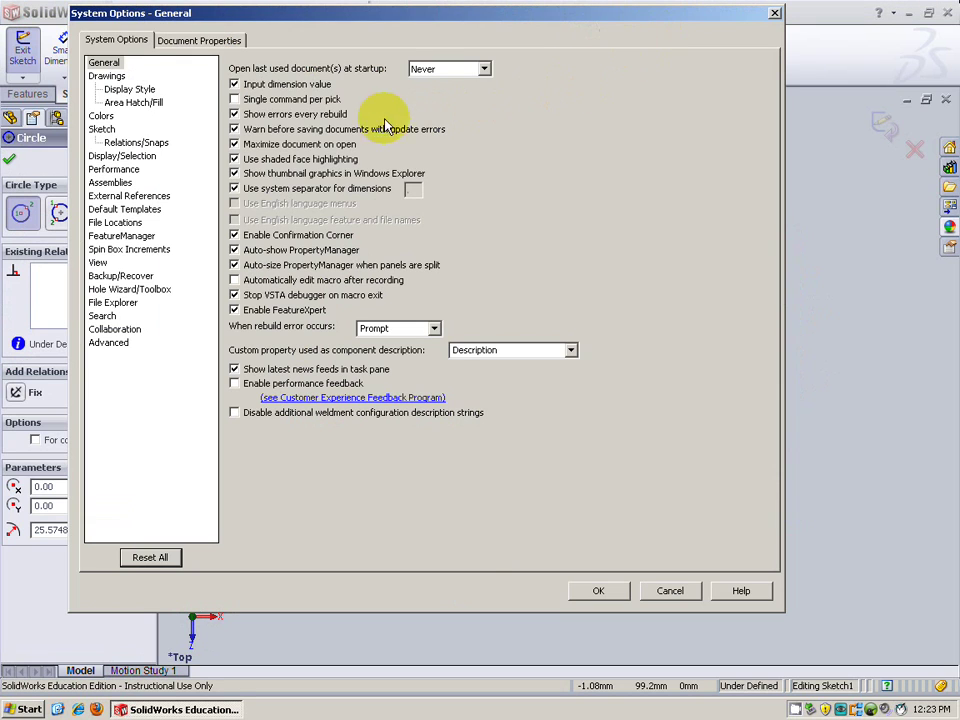
pyautogui.click(208, 44)
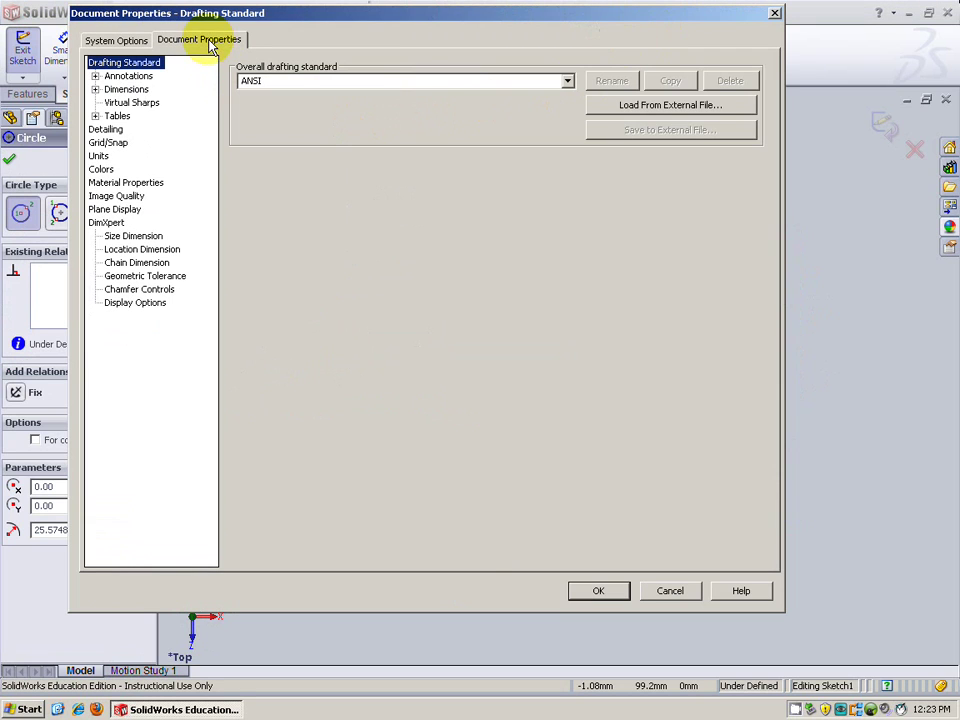
pyautogui.click(98, 155)
pyautogui.click(244, 119)
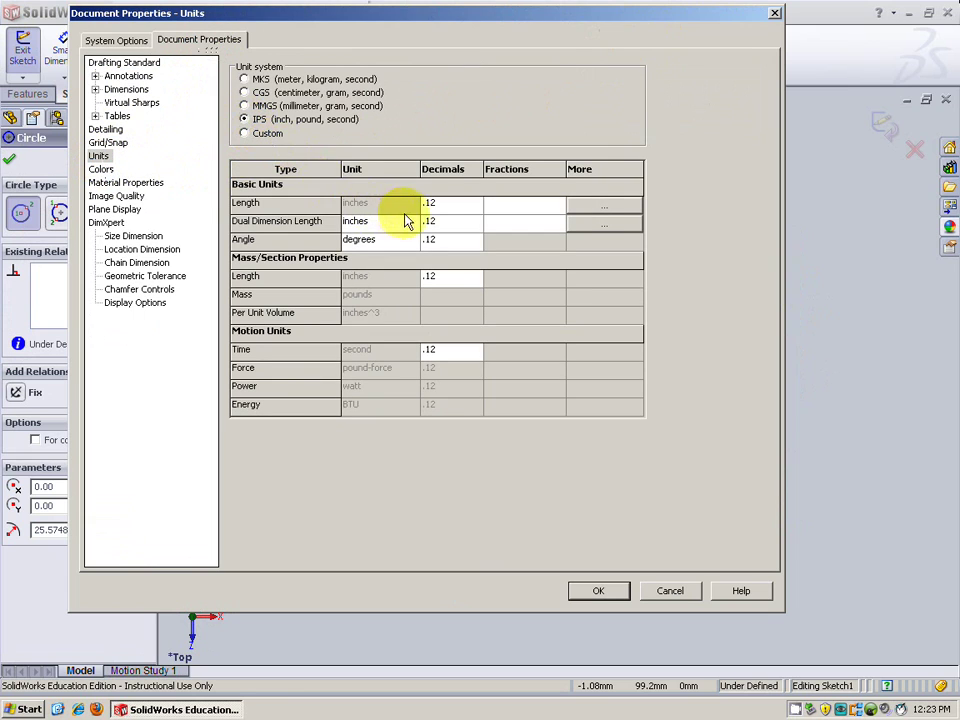
pyautogui.click(476, 205)
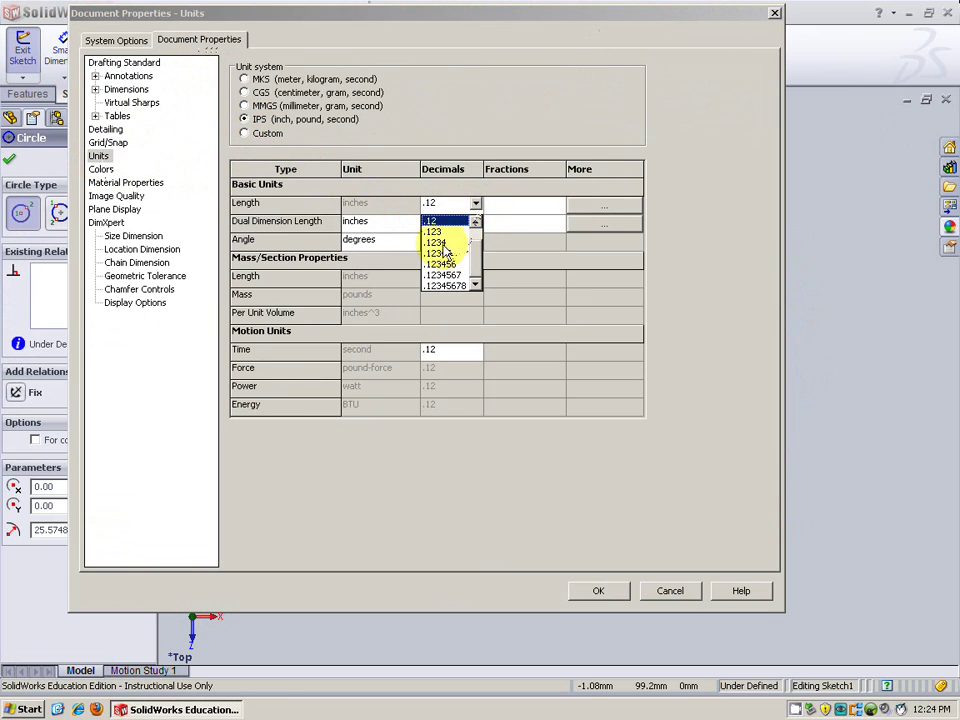
pyautogui.click(444, 249)
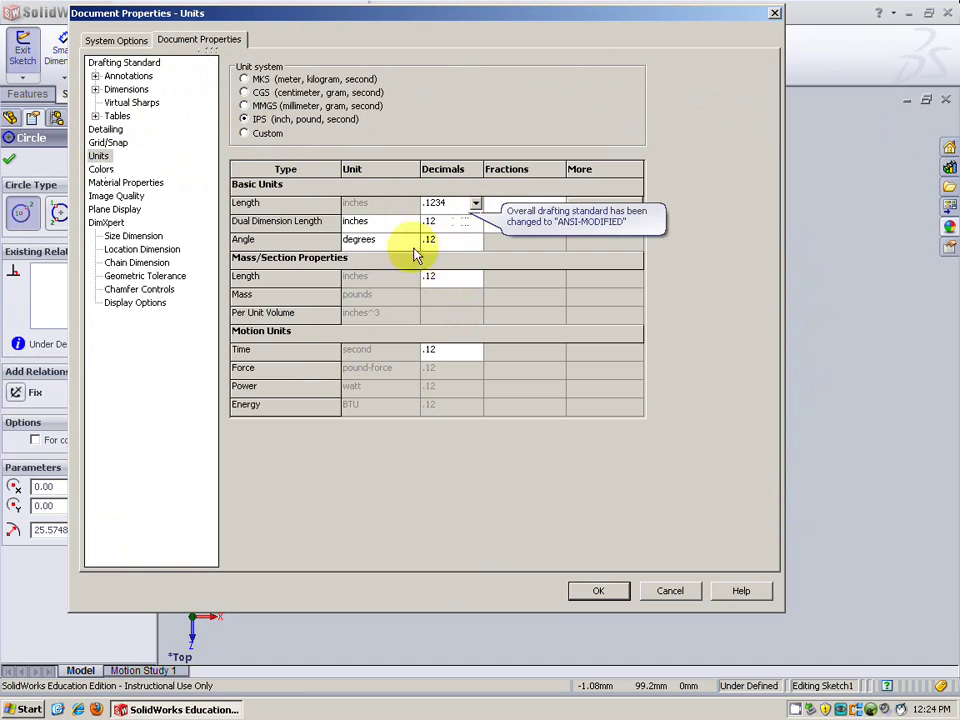
pyautogui.click(598, 591)
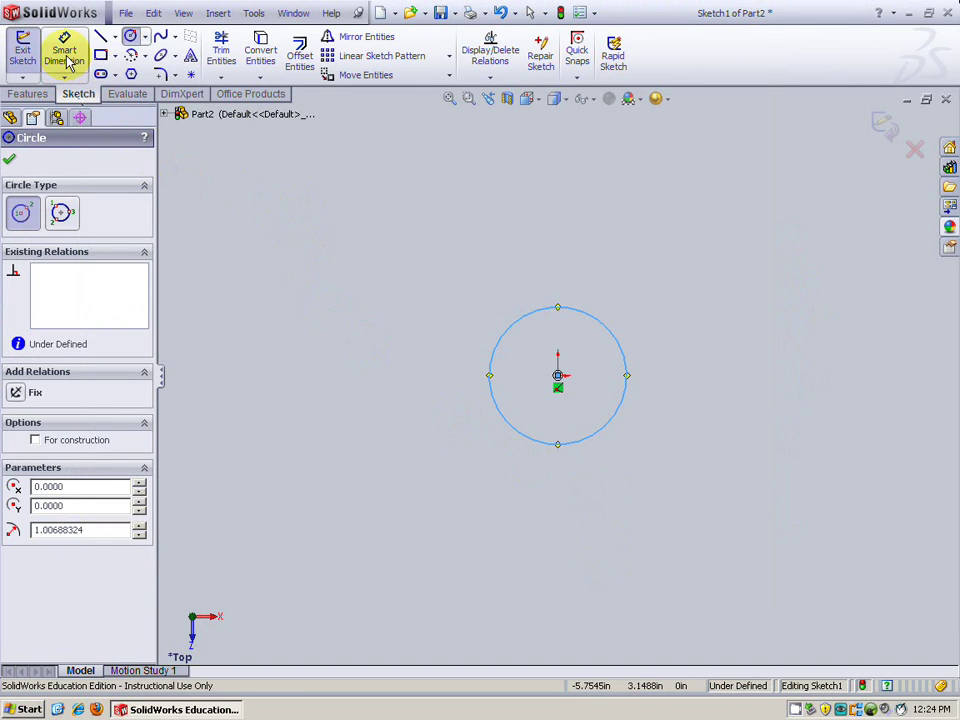
# Cancel the stray circle and dimension the origin circle's diameter as .8750 in.
pyautogui.click(495, 350)
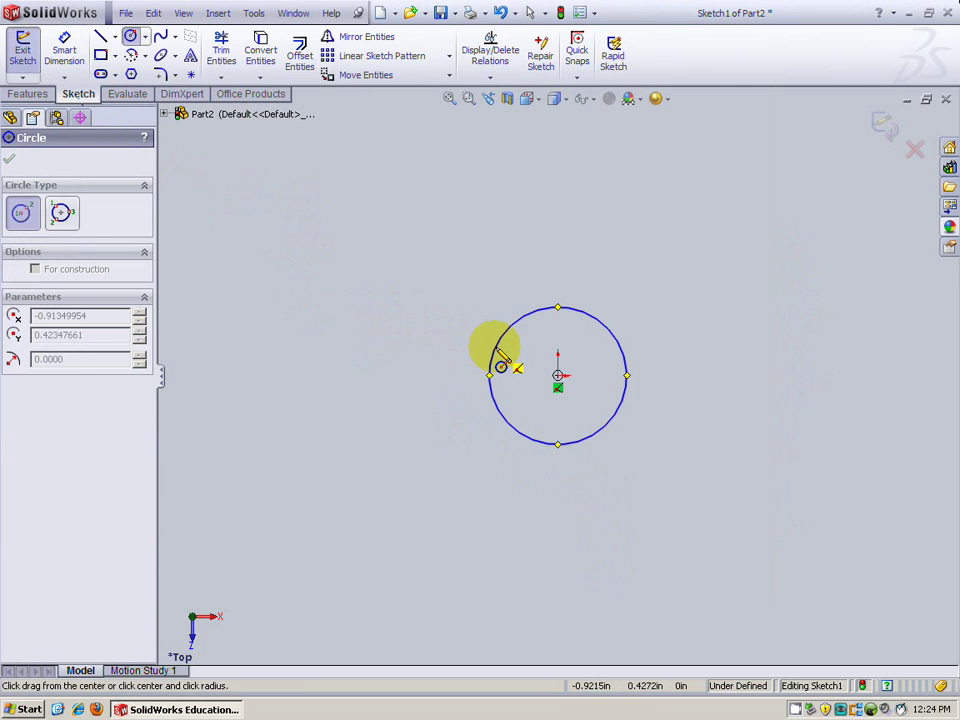
pyautogui.press('Escape')
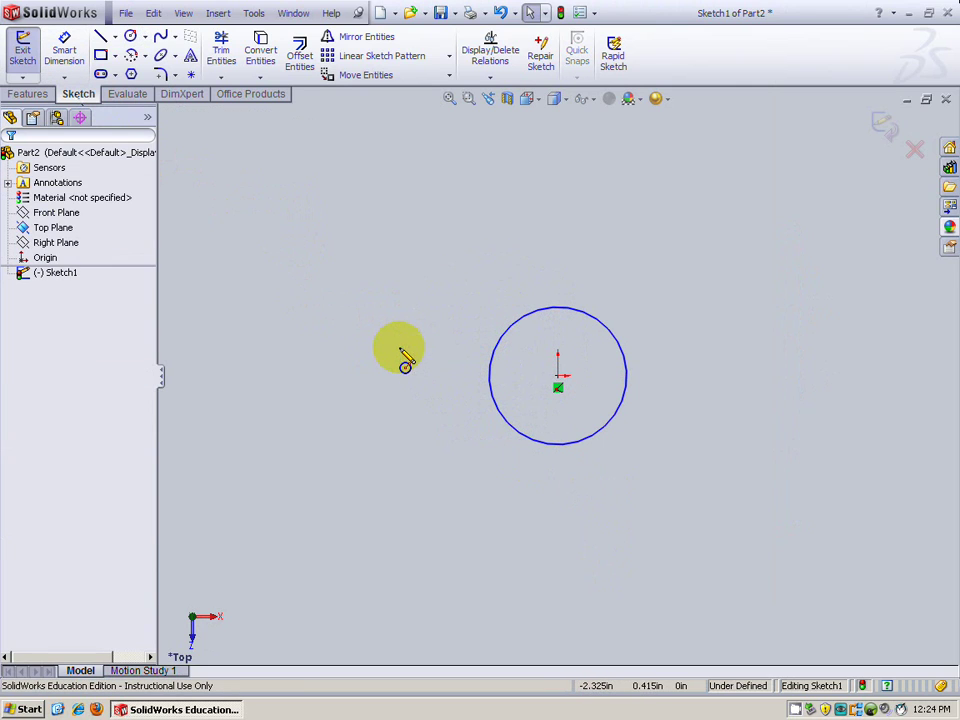
pyautogui.click(64, 45)
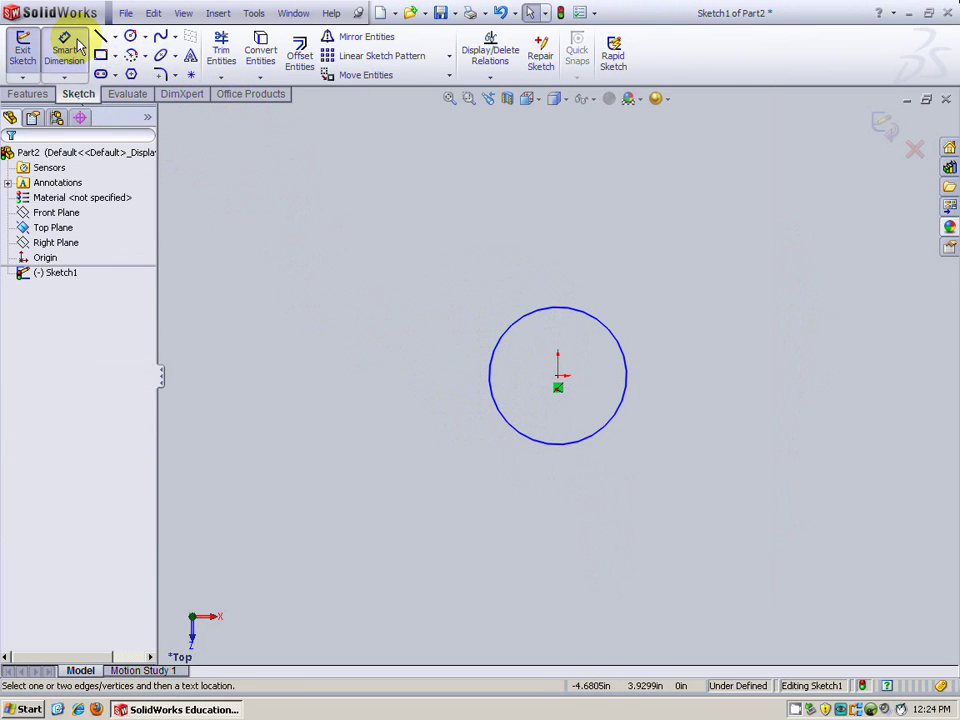
pyautogui.click(491, 347)
pyautogui.click(405, 382)
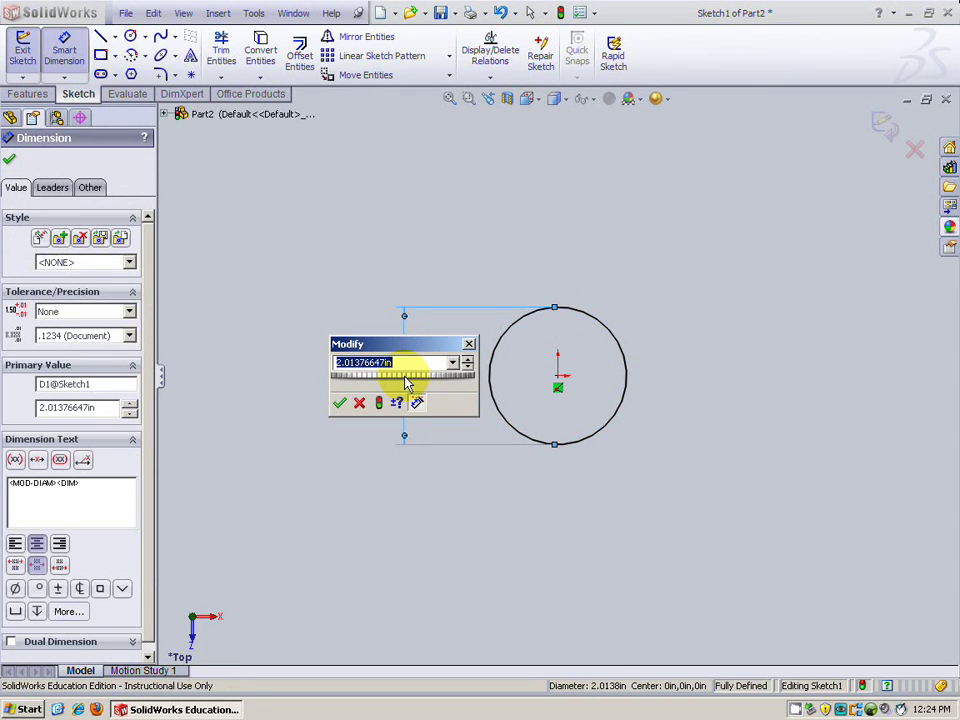
pyautogui.write('.')
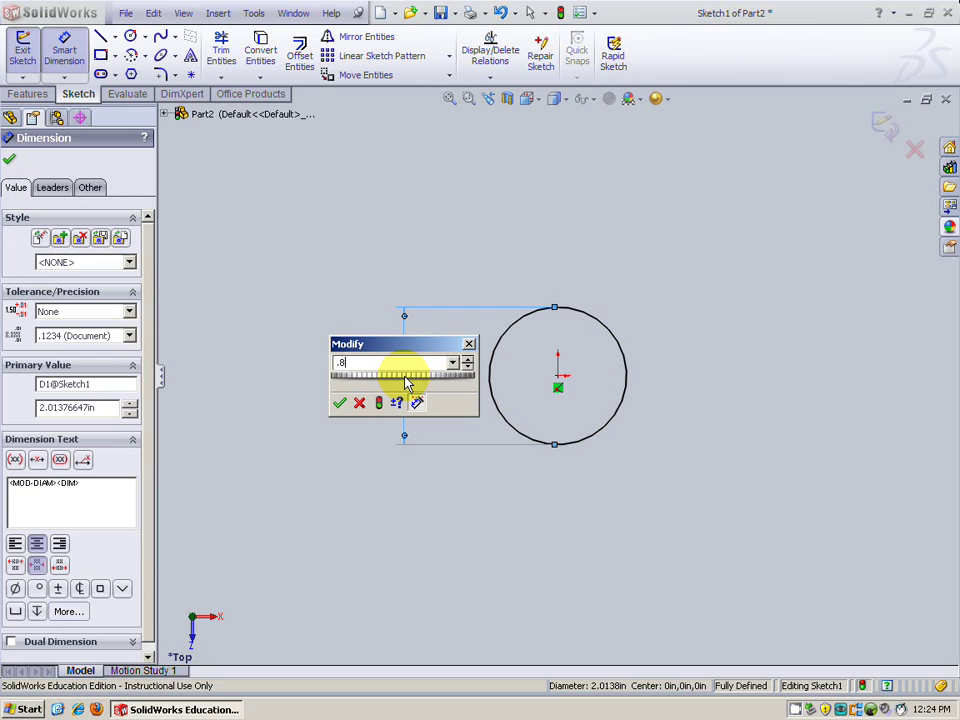
pyautogui.write('8750')
pyautogui.press('Return')
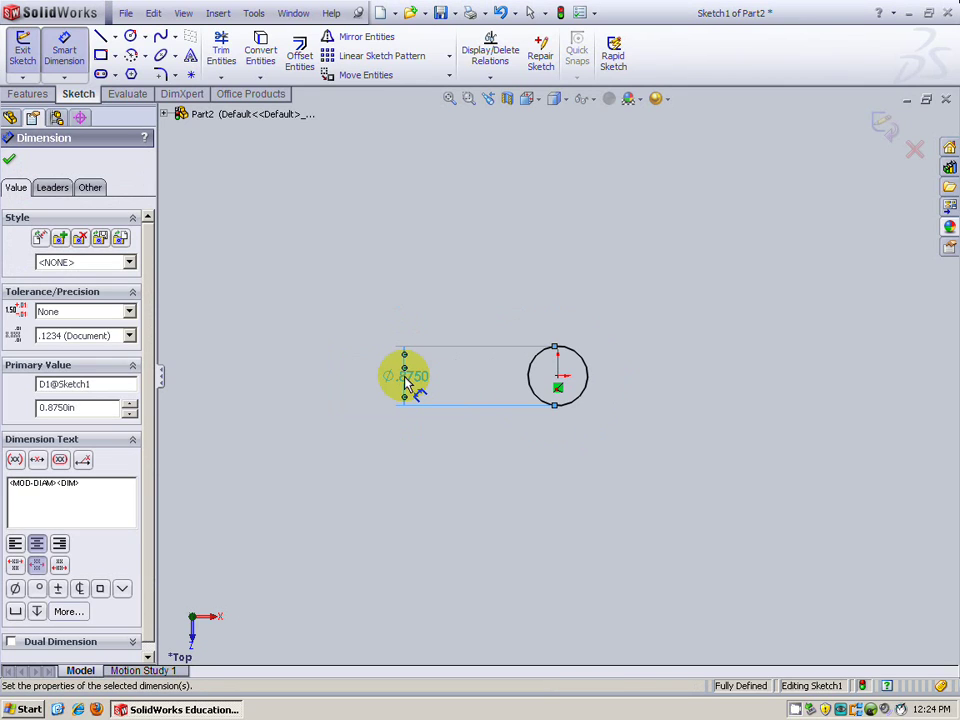
pyautogui.scroll(-3, 568, 418)
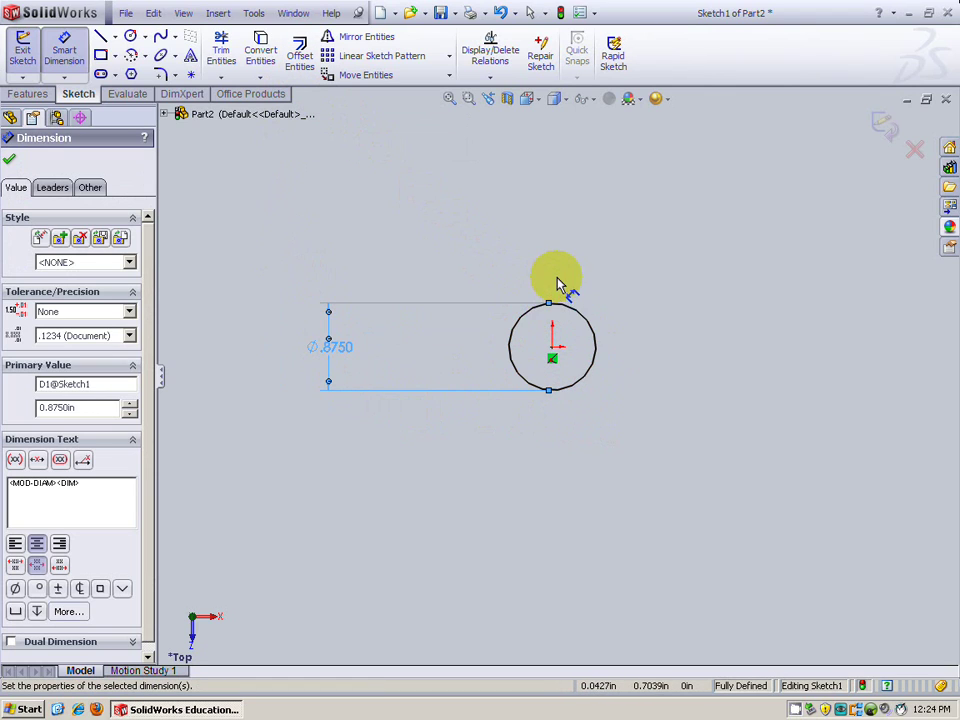
# Offset the Ø.8750 circle outward by 0.125 in to create a ring.
pyautogui.click(300, 58)
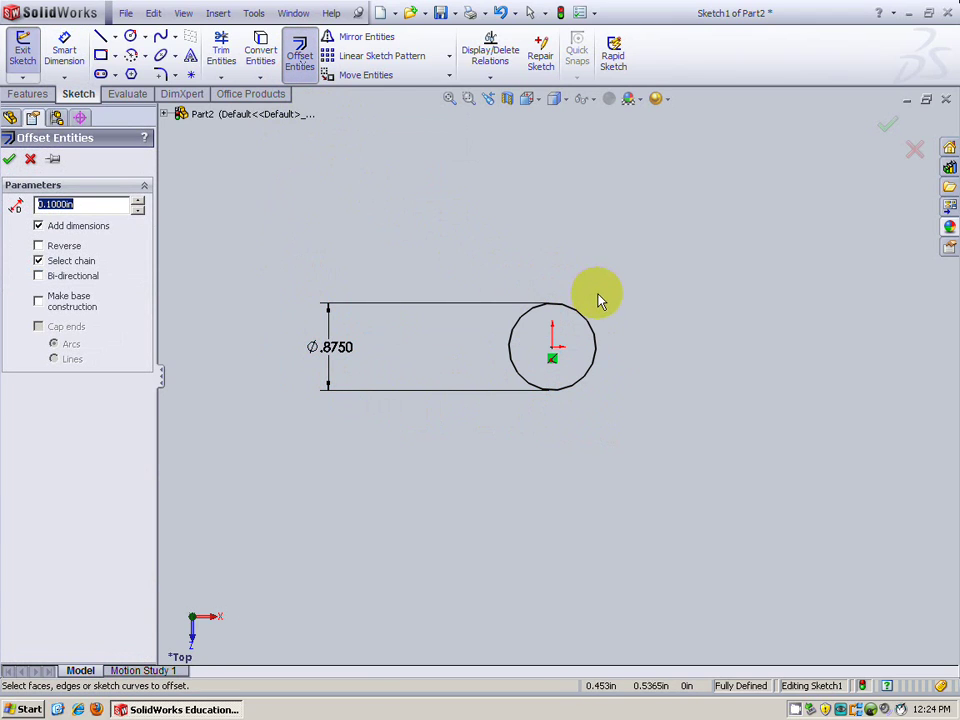
pyautogui.click(580, 319)
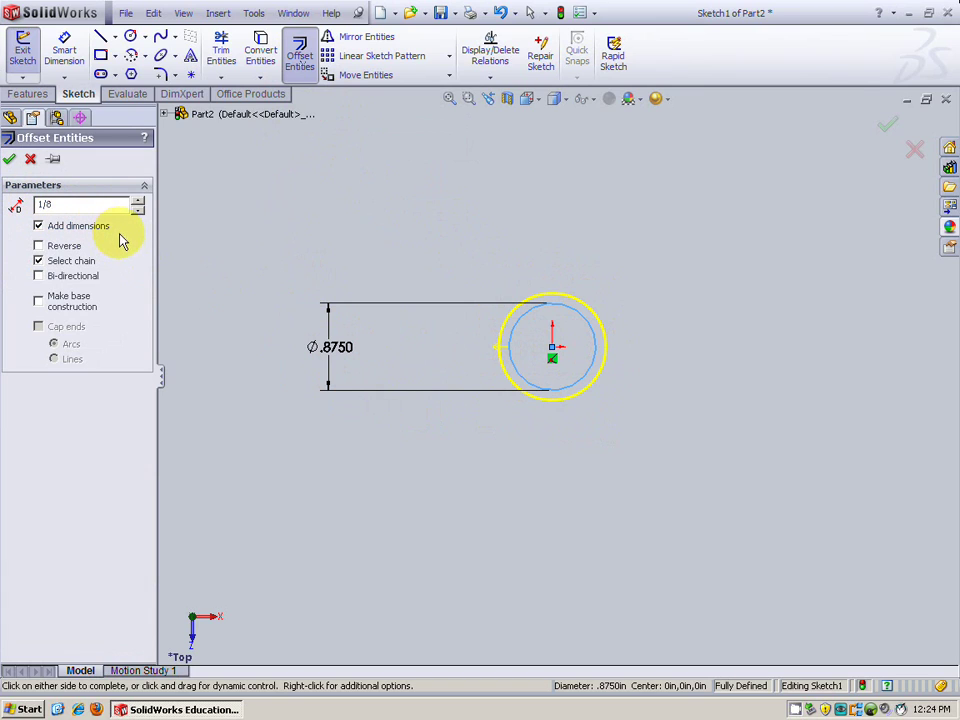
pyautogui.press('Return')
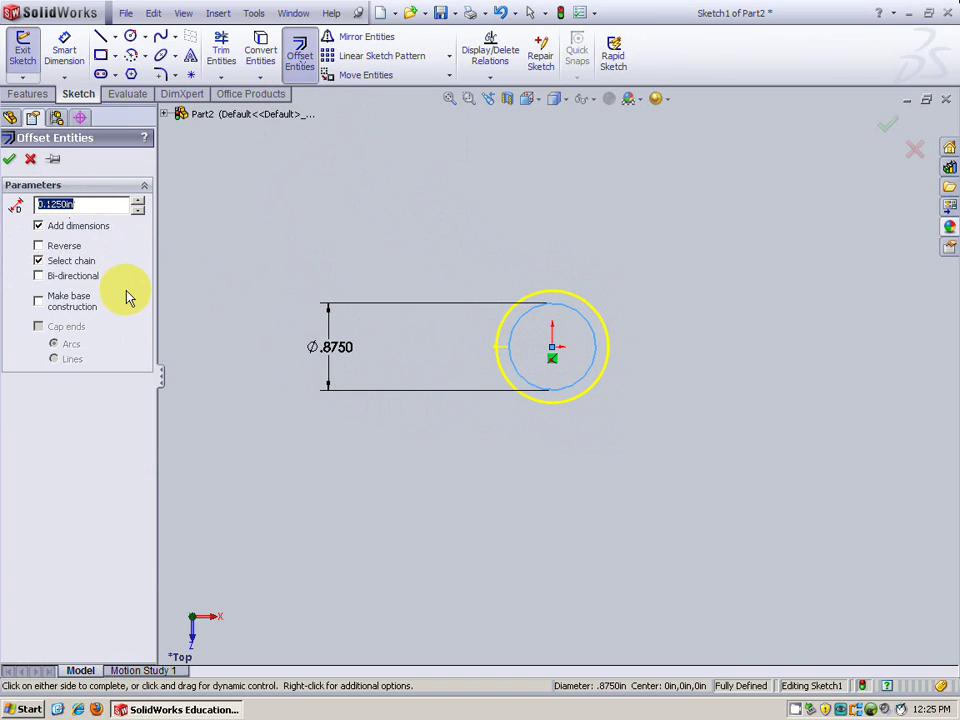
pyautogui.click(38, 246)
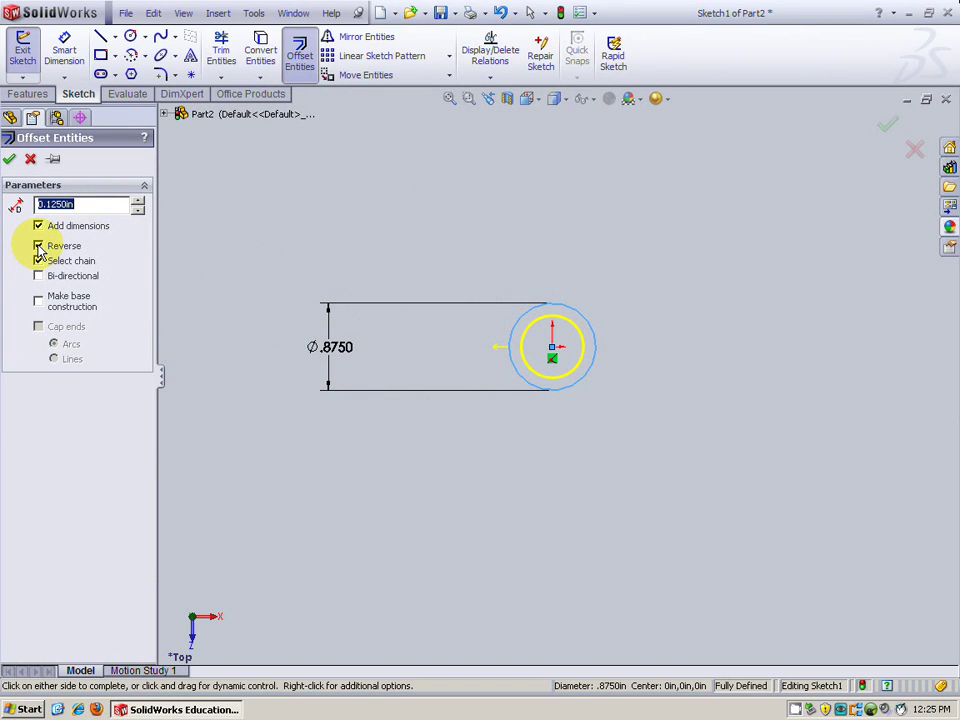
pyautogui.click(39, 247)
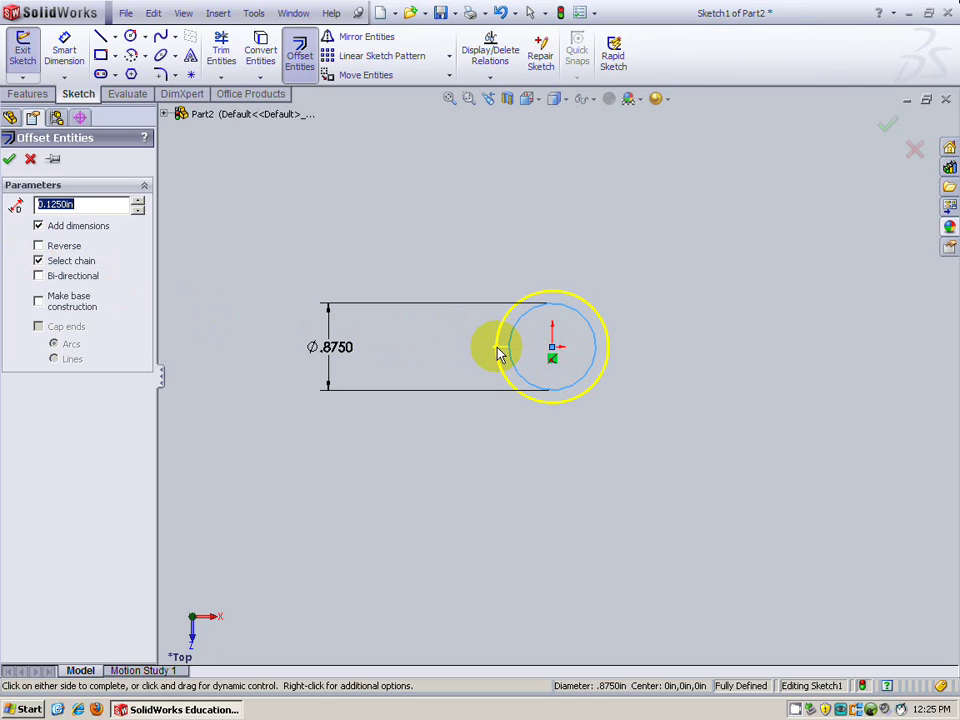
pyautogui.click(12, 161)
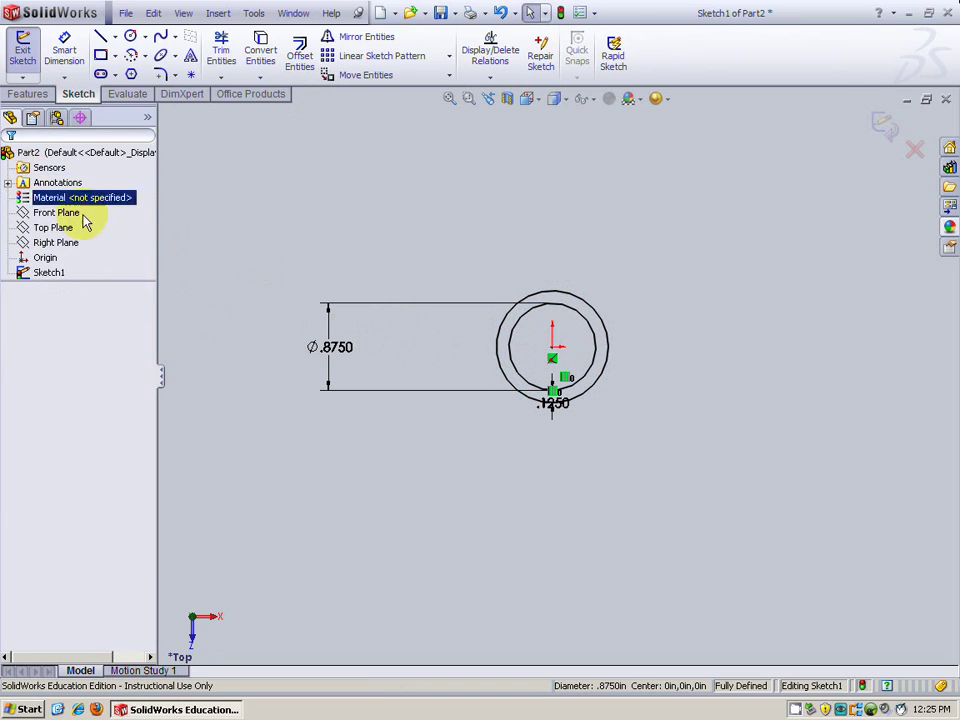
# Exit the sketch and extrude the ring 11 in blind as Boss-Extrude1.
pyautogui.click(26, 50)
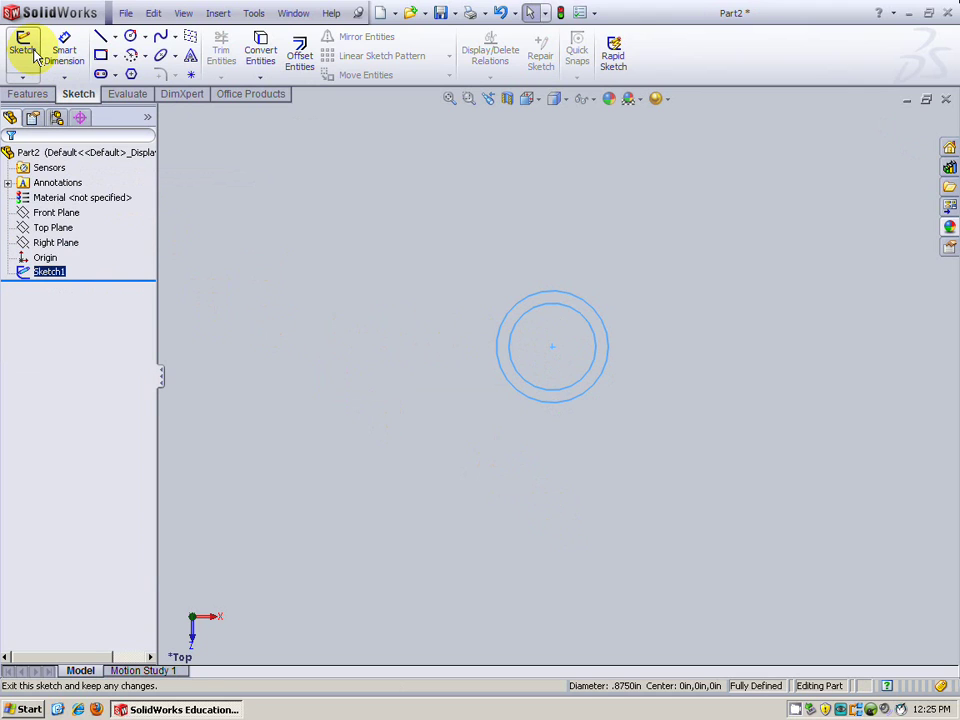
pyautogui.click(27, 93)
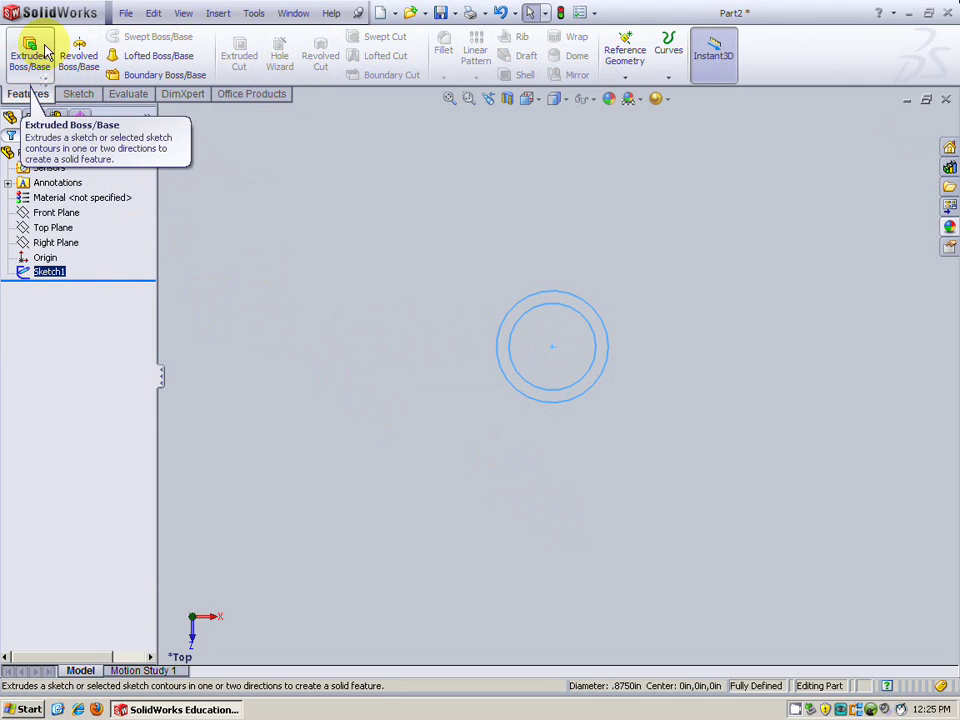
pyautogui.click(44, 52)
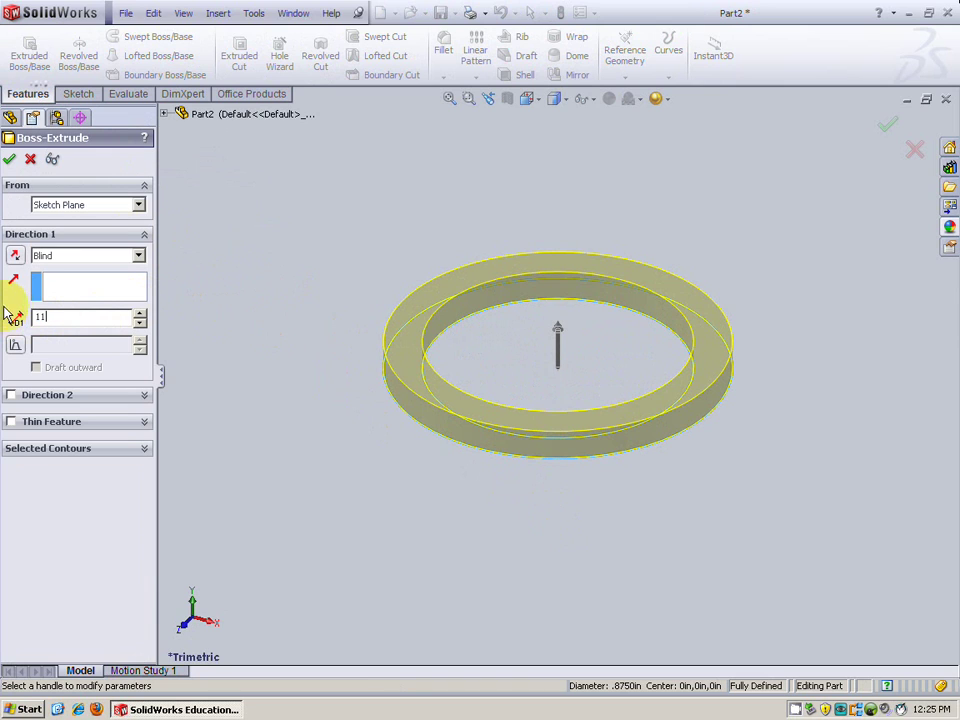
pyautogui.click(9, 160)
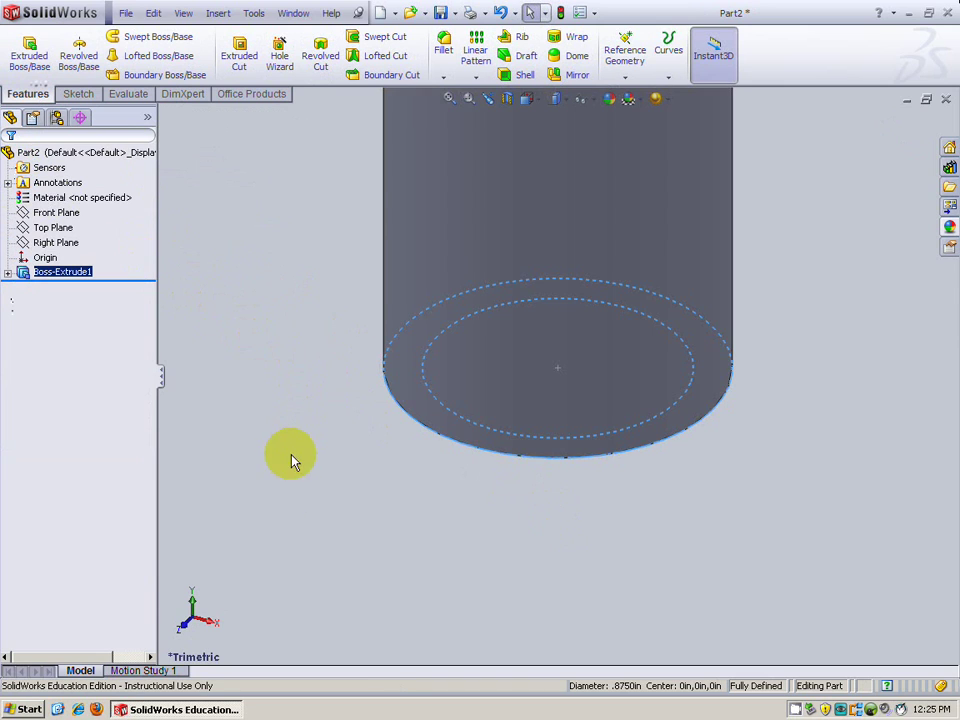
pyautogui.scroll(8, 291, 457)
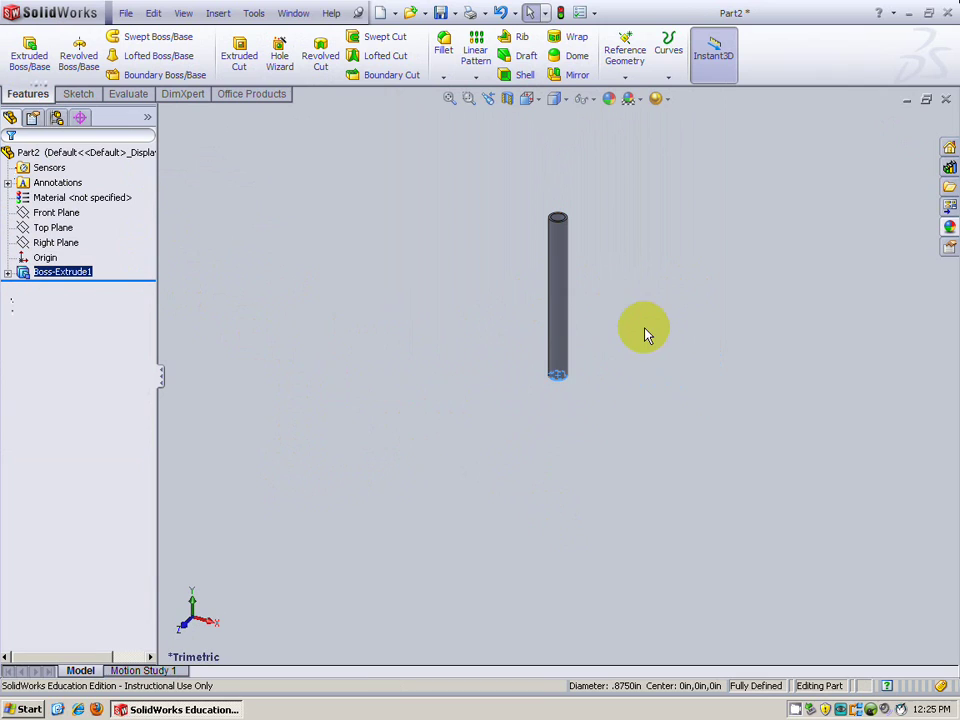
pyautogui.scroll(-3, 615, 326)
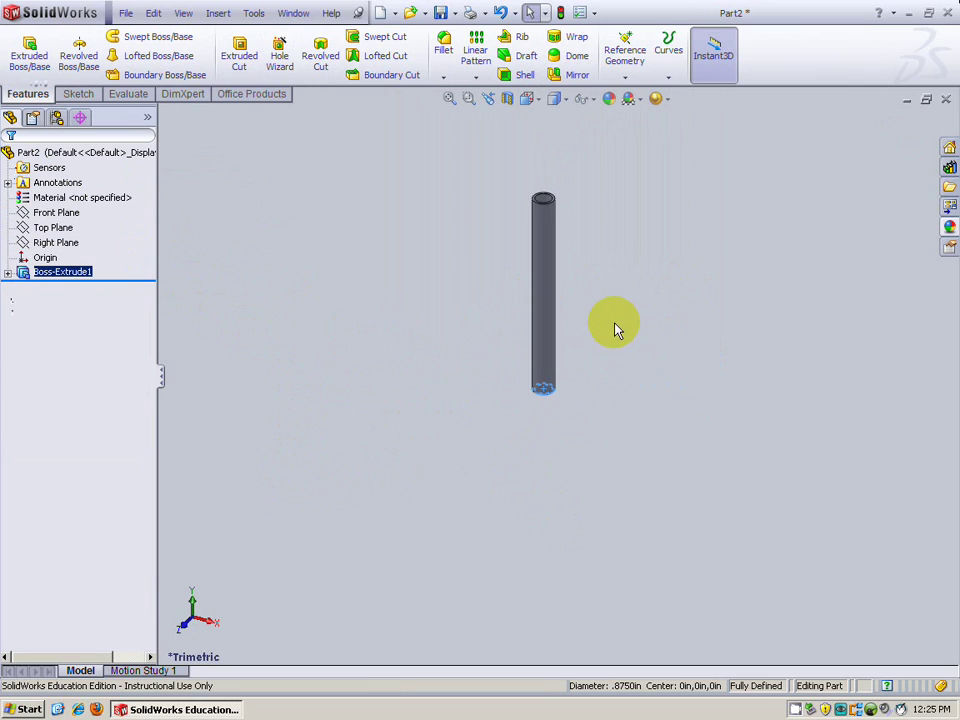
# Give the tube a transparent appearance type coloured yellow.
pyautogui.click(608, 100)
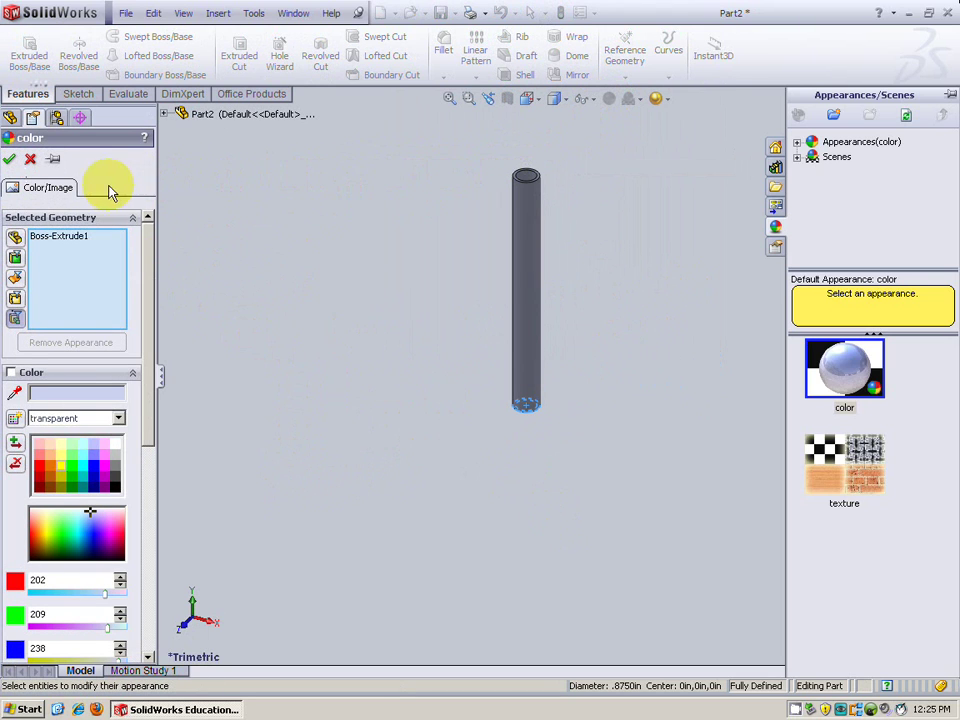
pyautogui.moveTo(150, 443); pyautogui.dragTo(150, 456)
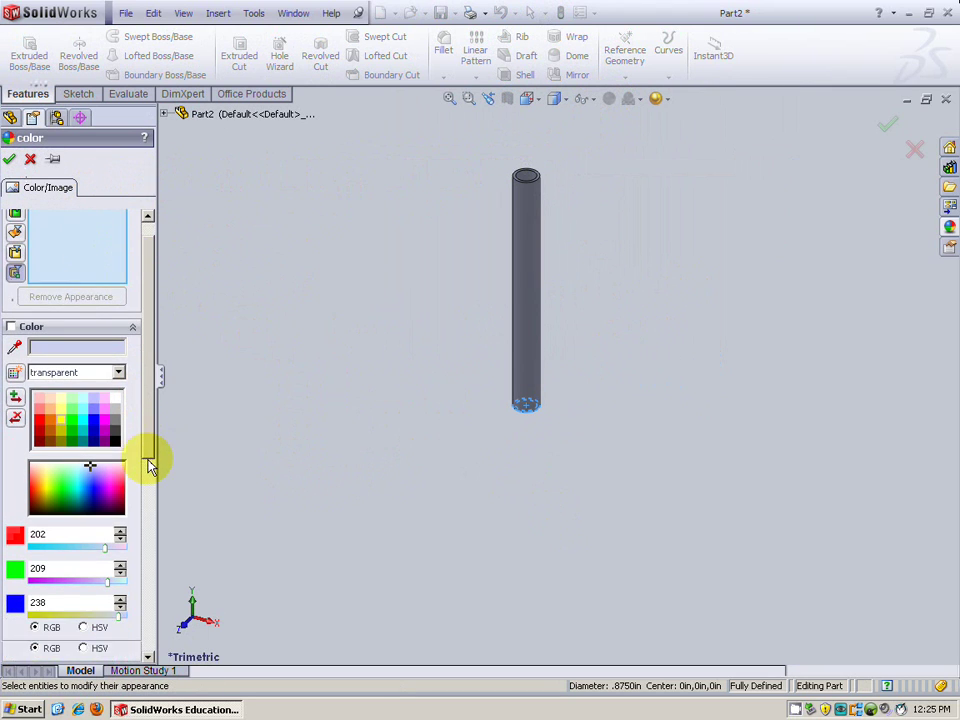
pyautogui.click(118, 373)
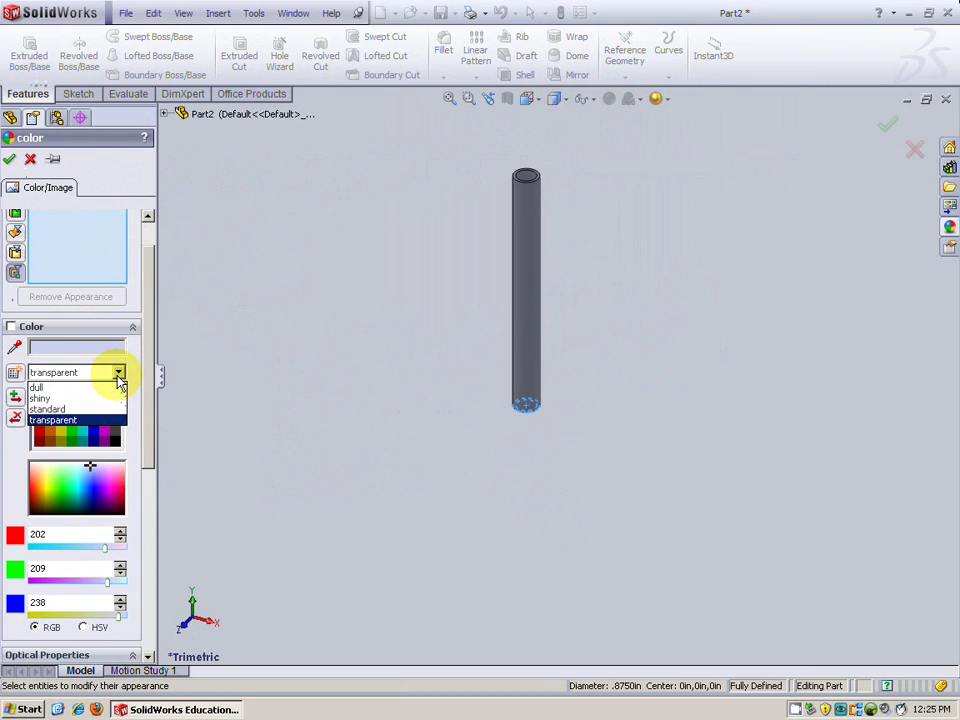
pyautogui.click(80, 421)
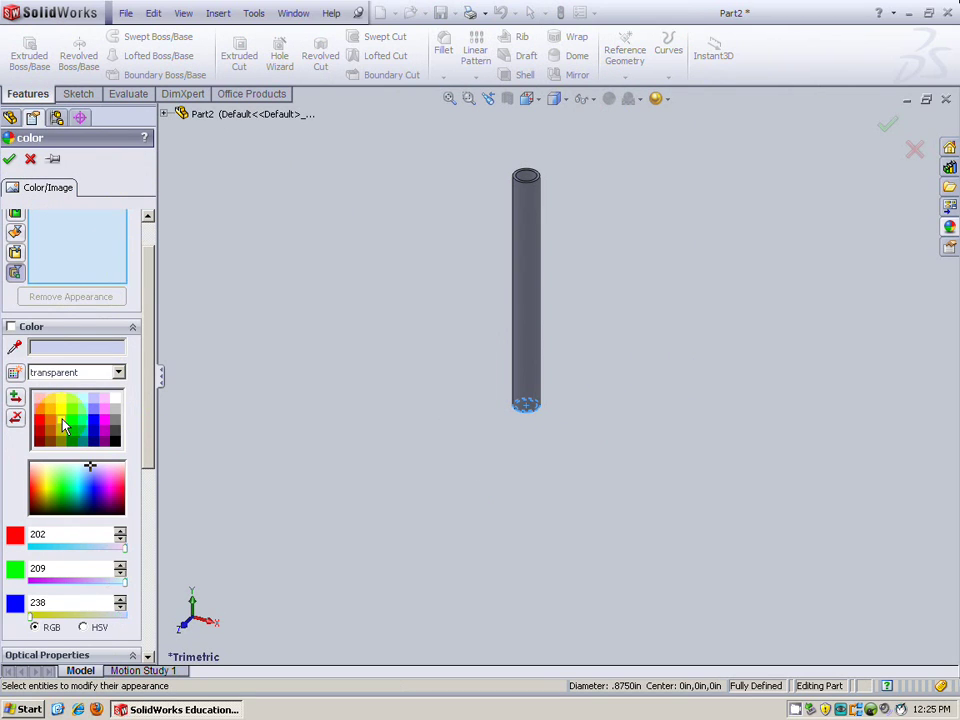
pyautogui.click(62, 422)
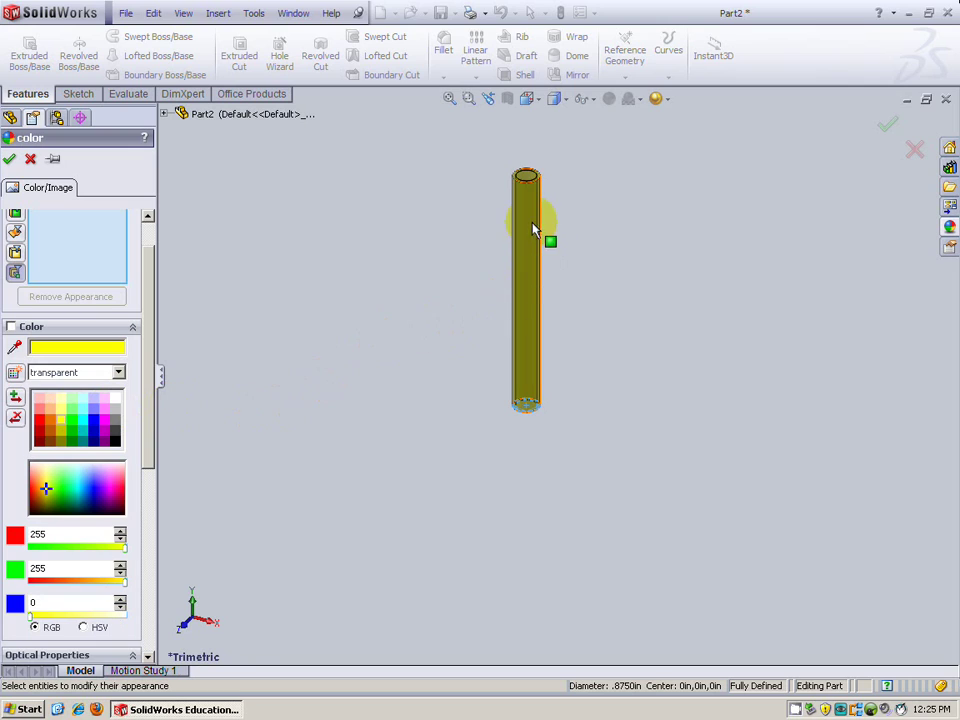
# Preview a shiny finish, revert to transparent, and apply the yellow appearance.
pyautogui.click(118, 373)
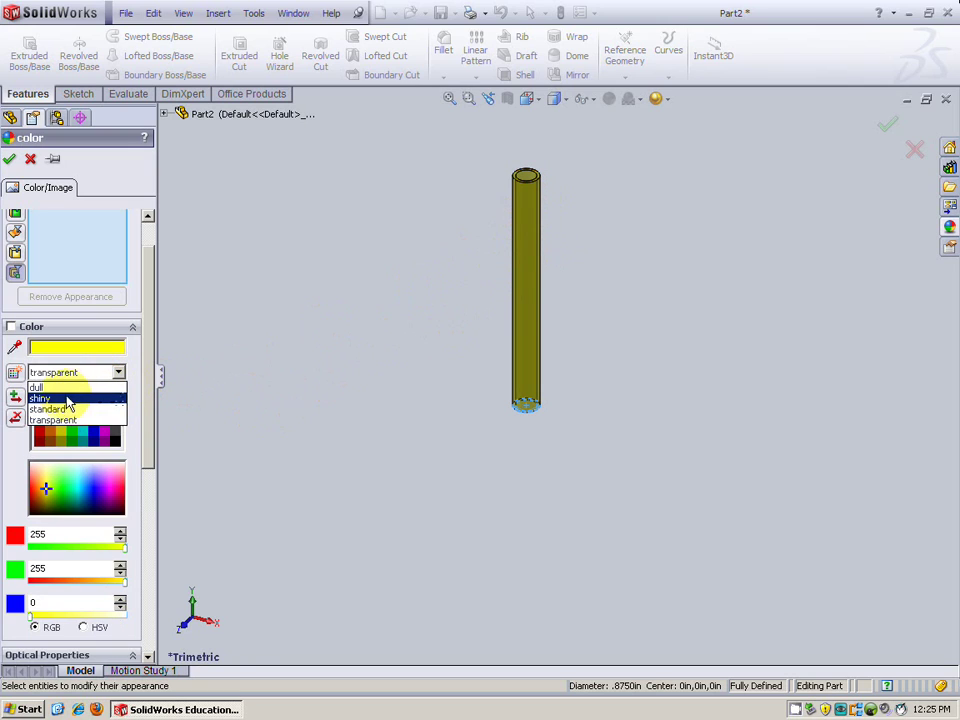
pyautogui.click(68, 399)
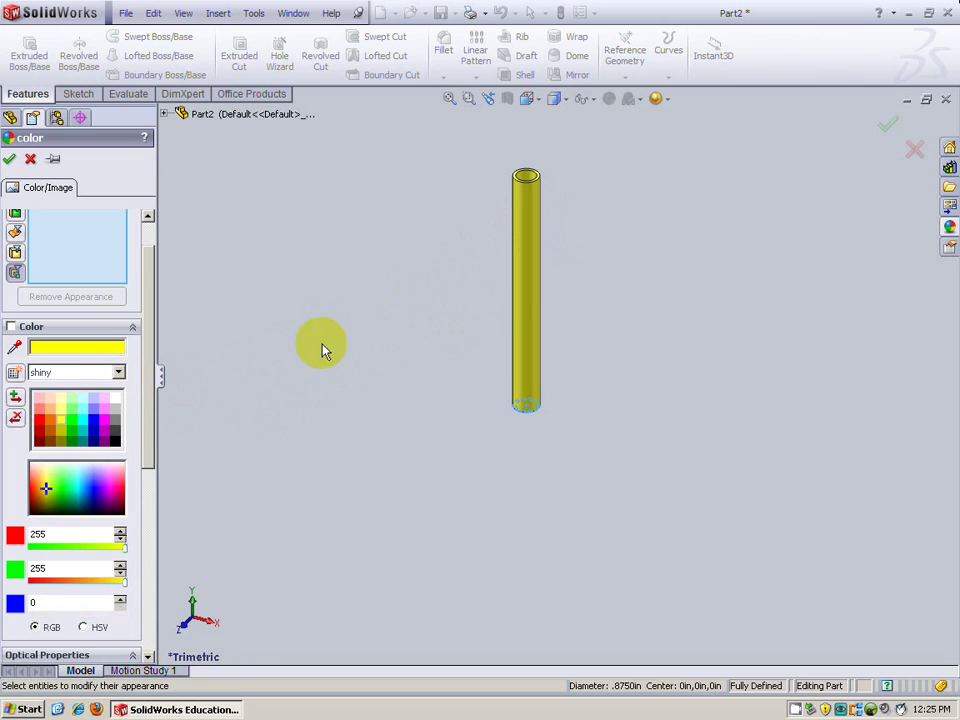
pyautogui.moveTo(321, 347)
pyautogui.mouseDown(button='middle')
pyautogui.moveTo(399, 339)
pyautogui.moveTo(393, 188)
pyautogui.moveTo(407, 364)
pyautogui.moveTo(405, 217)
pyautogui.moveTo(400, 225)
pyautogui.mouseUp(button='middle')
pyautogui.click(118, 372)
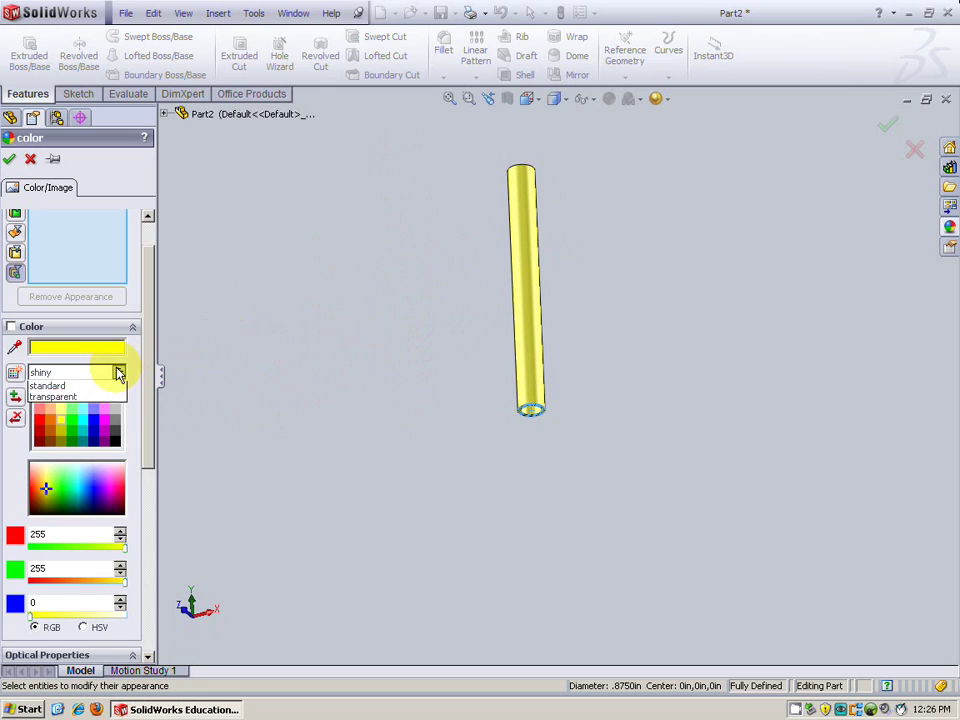
pyautogui.click(64, 418)
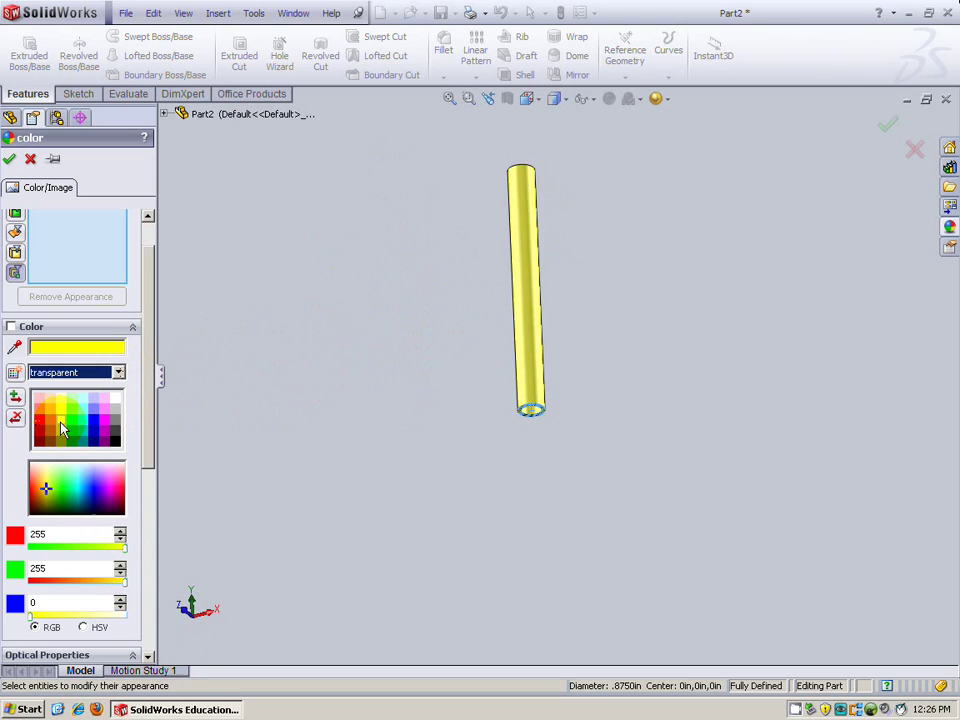
pyautogui.click(505, 170)
pyautogui.keyDown('shift'); pyautogui.moveTo(505, 172); pyautogui.dragTo(532, 265, button='middle'); pyautogui.keyUp('shift')
pyautogui.scroll(-2, 532, 265)
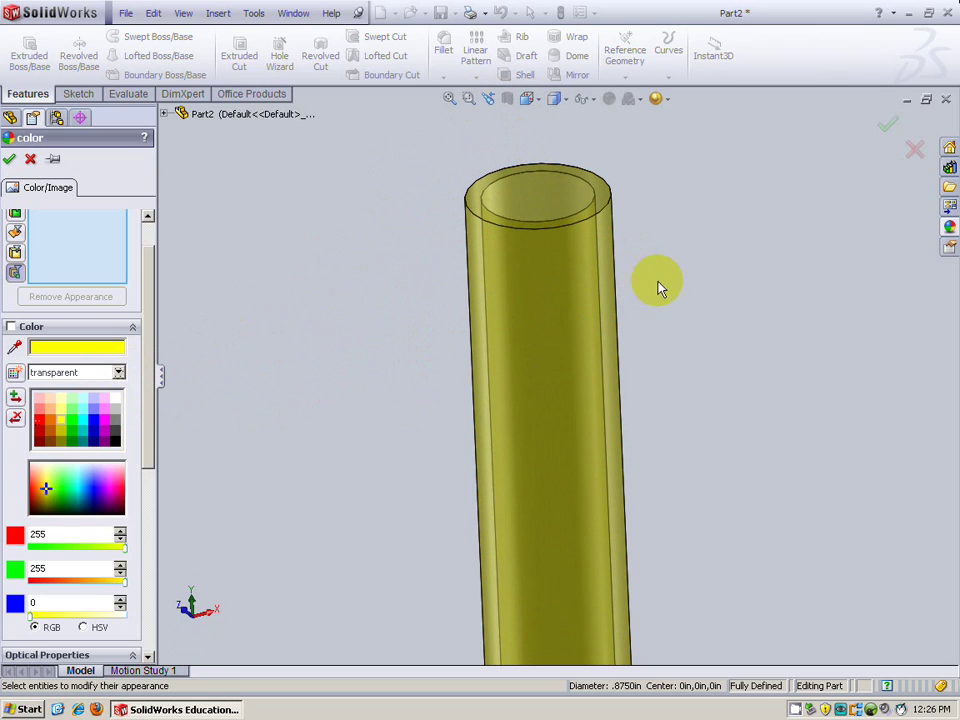
pyautogui.click(886, 126)
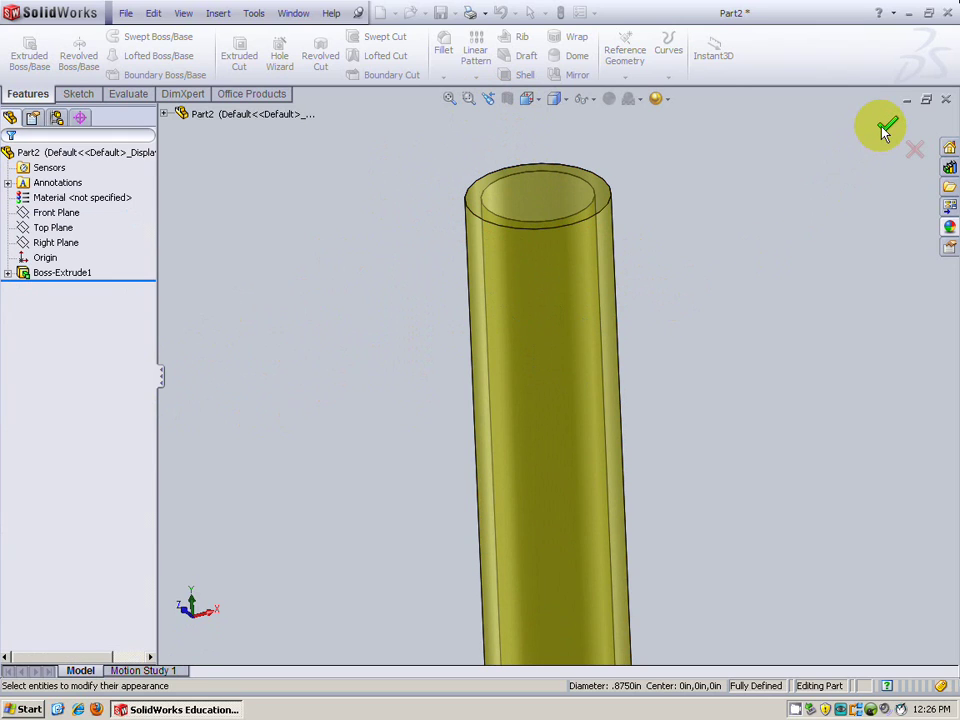
# Switch the tube's display style to Shaded without edges.
pyautogui.scroll(3, 776, 376)
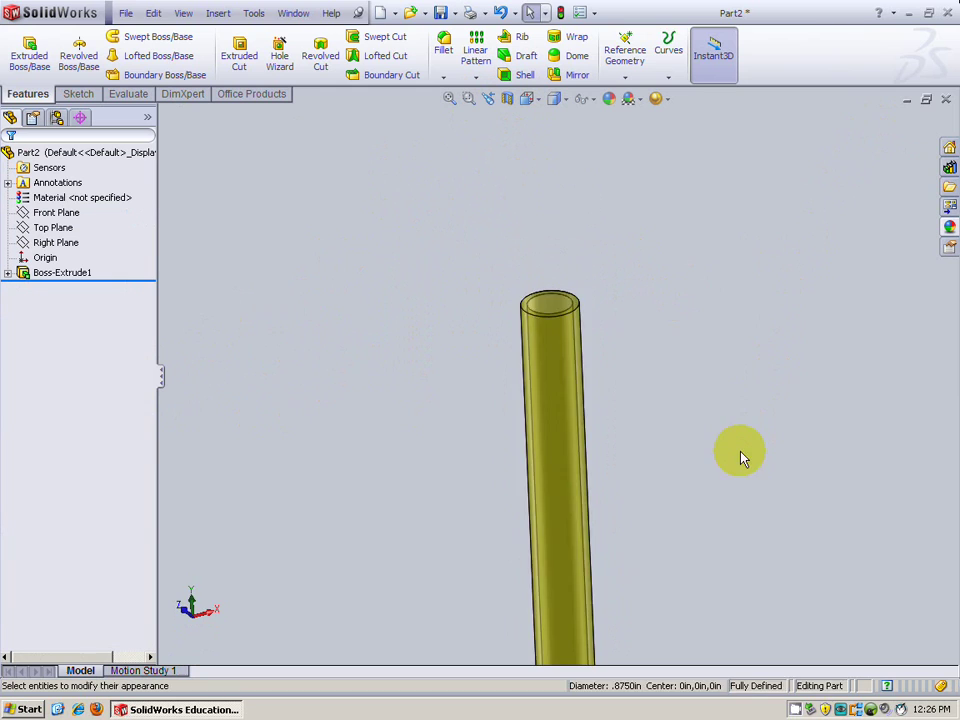
pyautogui.moveTo(741, 452); pyautogui.dragTo(690, 408, button='middle')
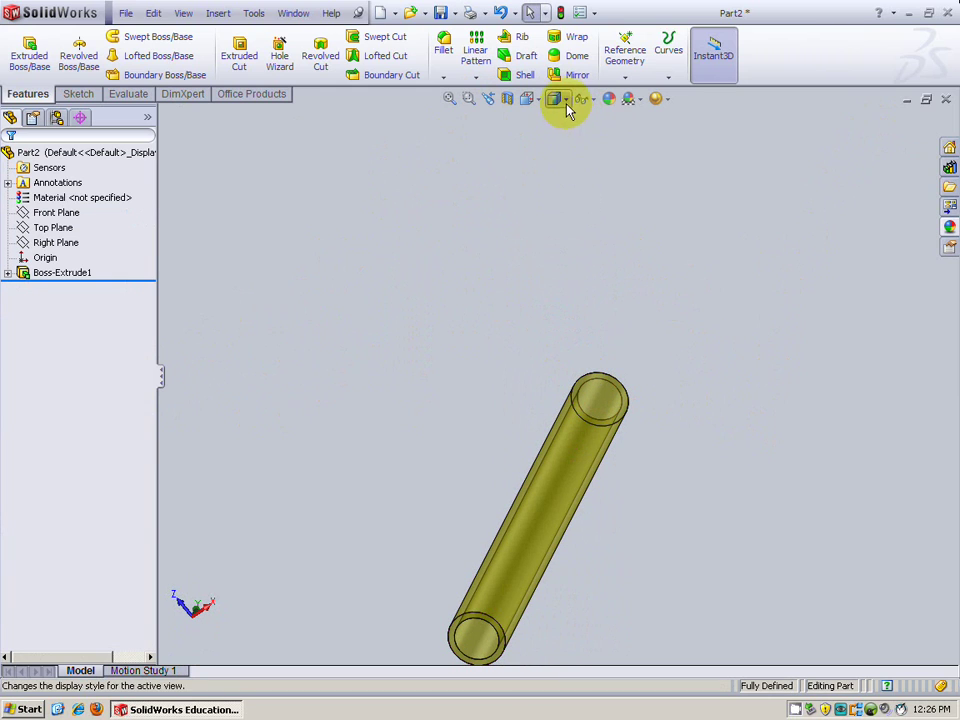
pyautogui.moveTo(546, 113)
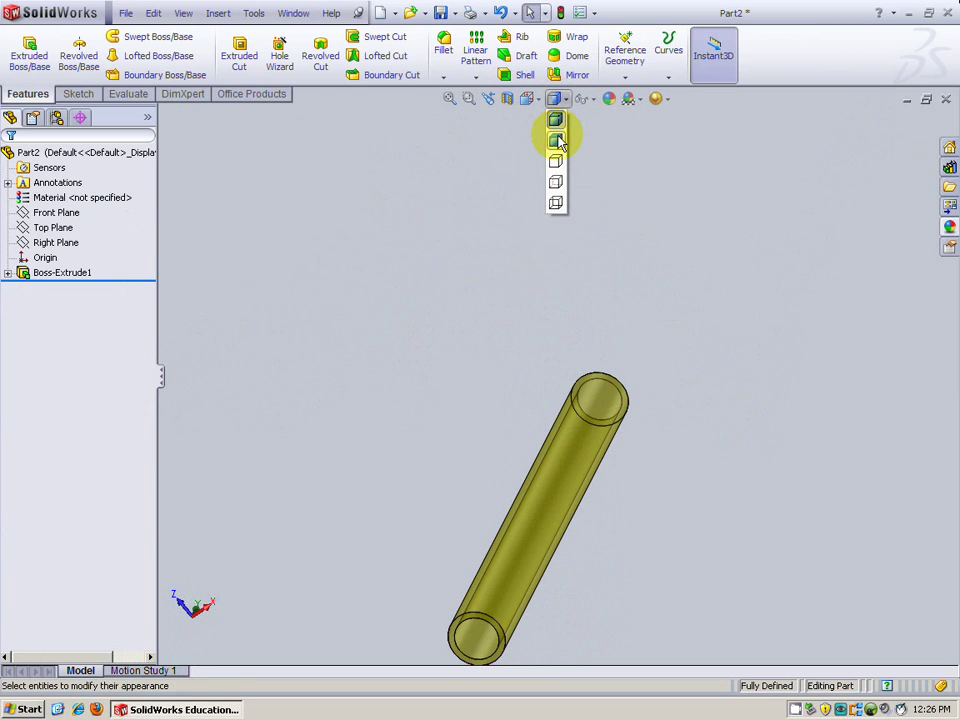
pyautogui.click(560, 139)
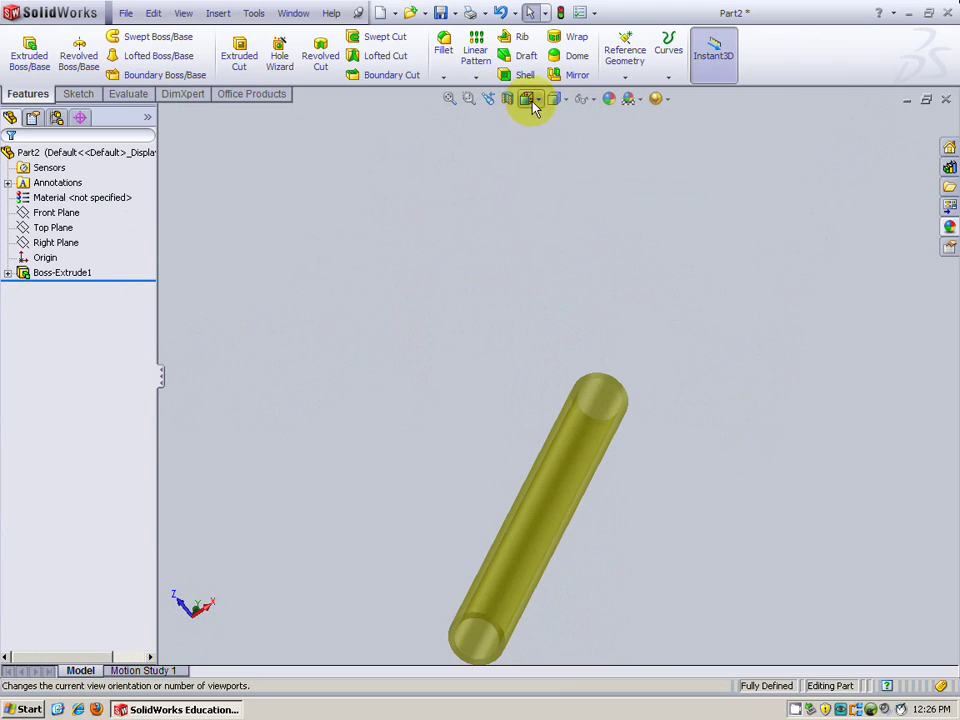
# Set the view orientation to Dimetric and tilt the tube.
pyautogui.moveTo(531, 100)
pyautogui.click(612, 121)
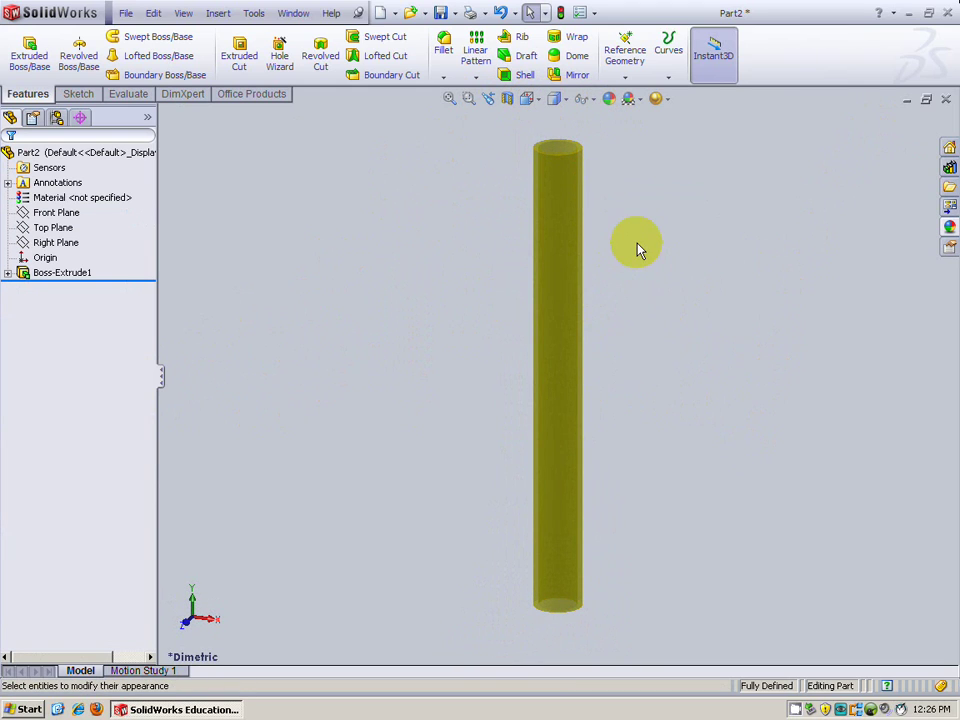
pyautogui.moveTo(638, 244); pyautogui.dragTo(577, 288, button='middle')
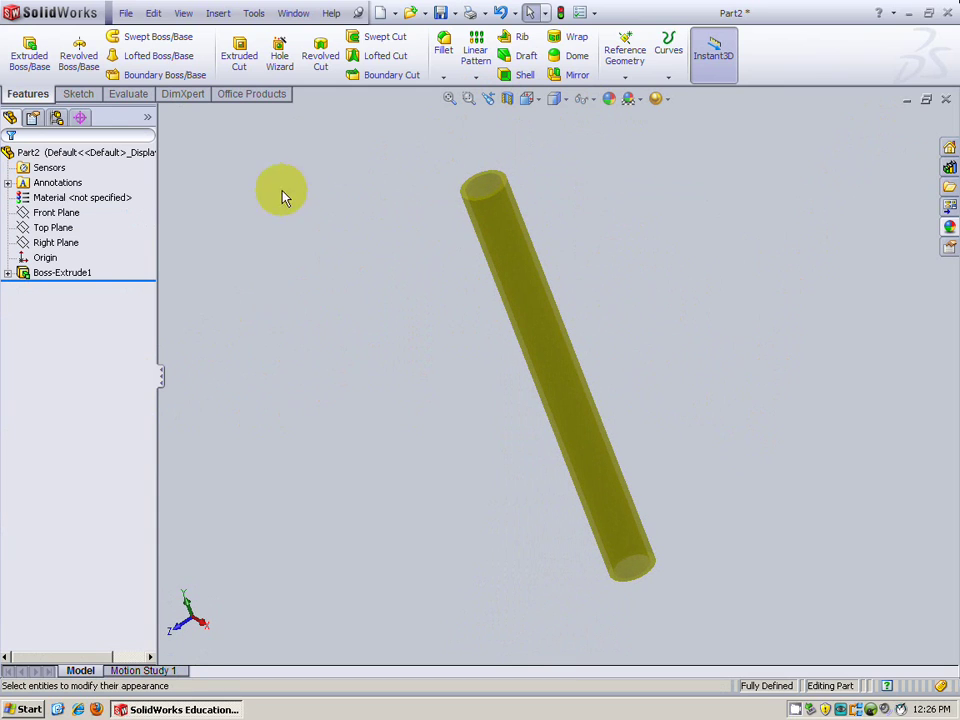
# Start Save As and select the Part2 file name to replace it with Body Tube.
pyautogui.click(455, 13)
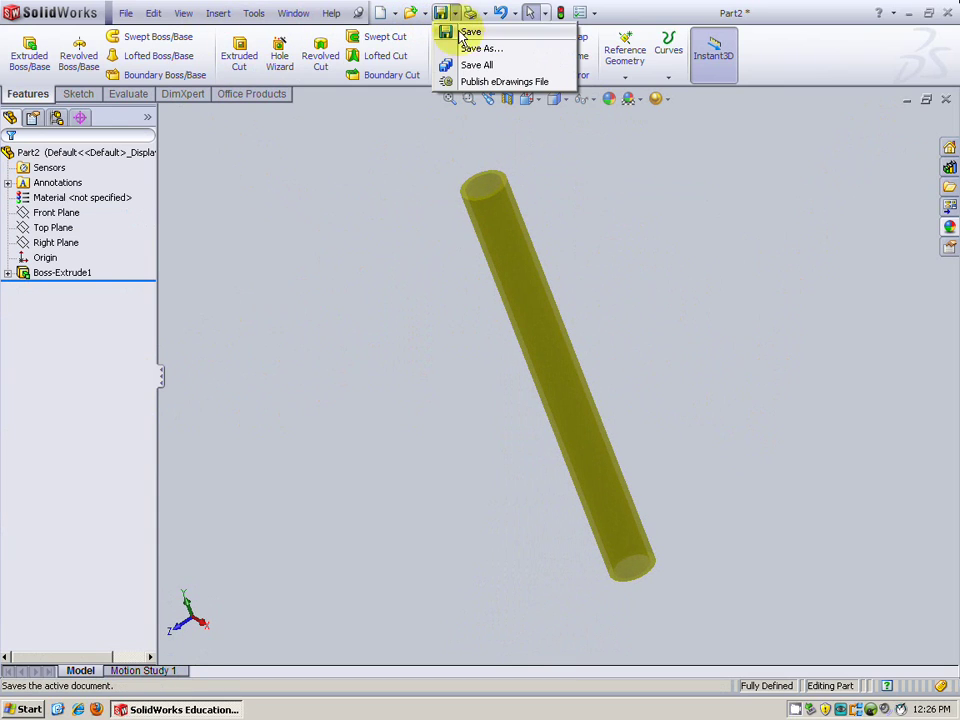
pyautogui.click(472, 48)
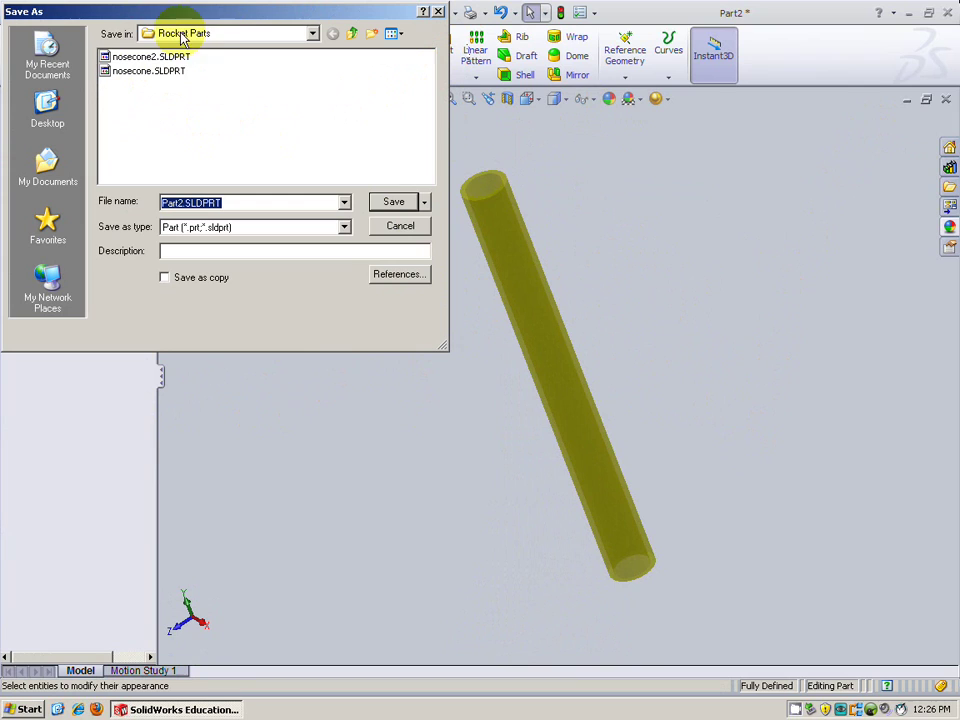
pyautogui.click(183, 202)
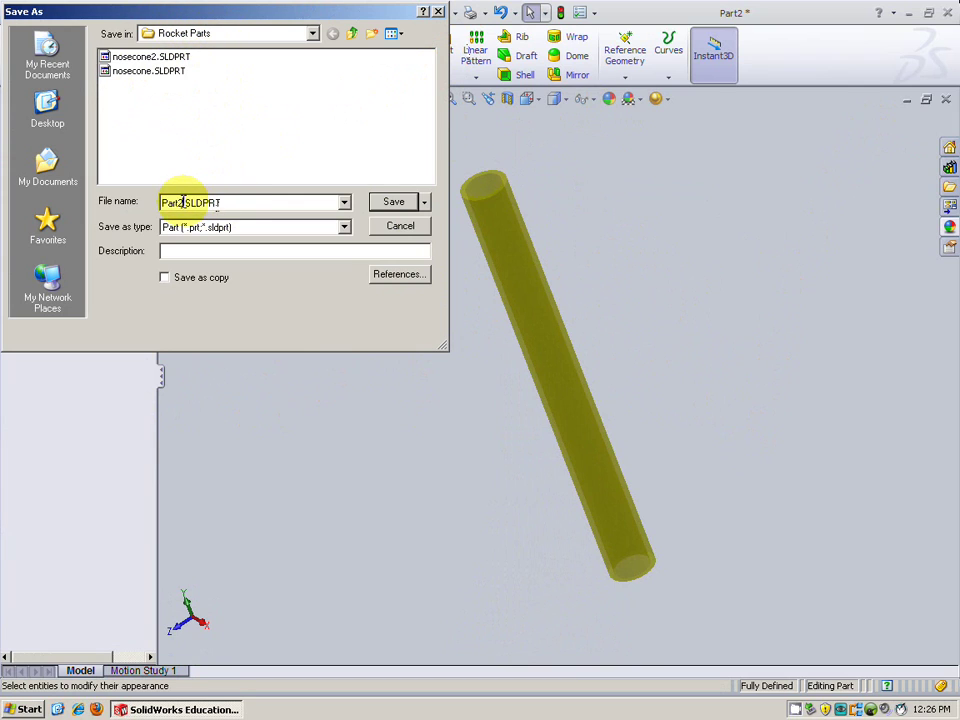
pyautogui.moveTo(183, 202); pyautogui.dragTo(100, 200)
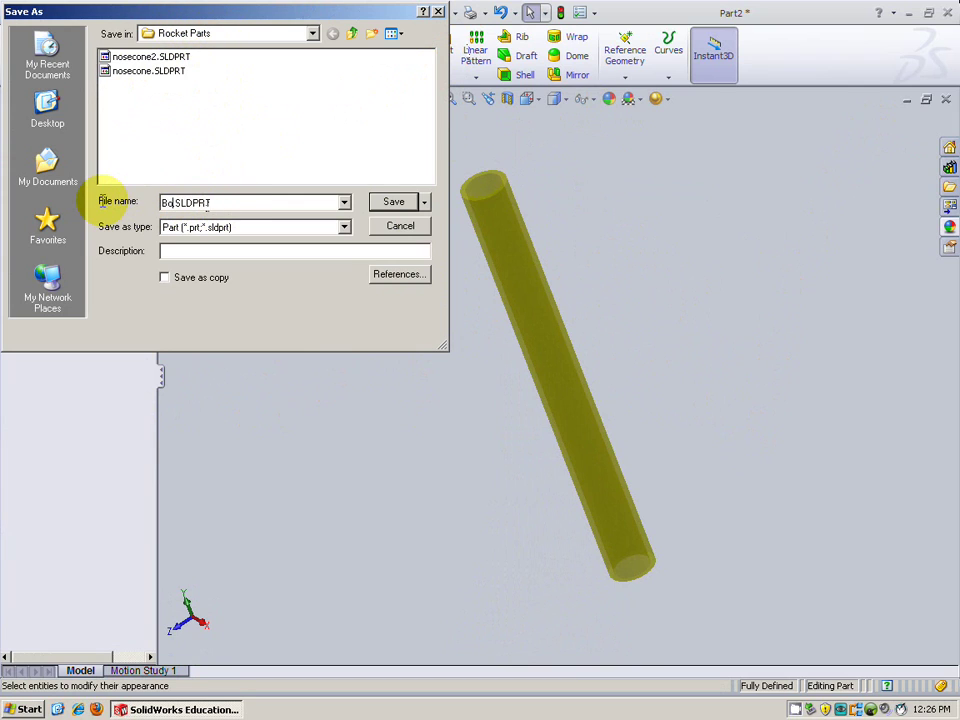